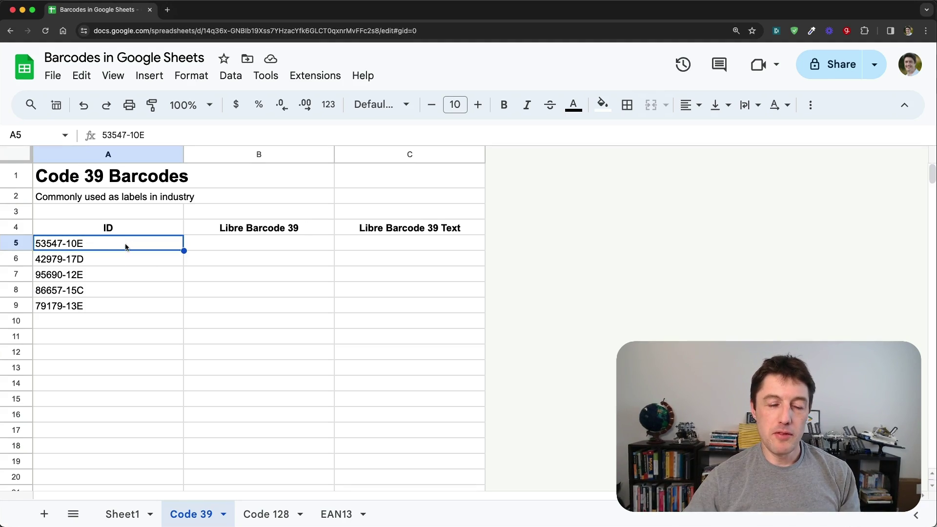
Step: Select the five IDs in A5:A9 on the Code 39 sheet
drag(126, 246, 121, 306)
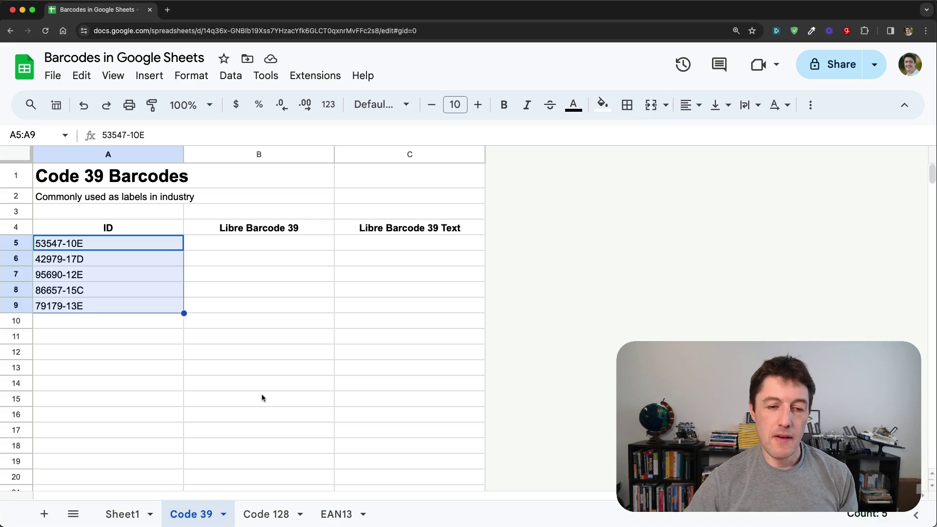
click(171, 247)
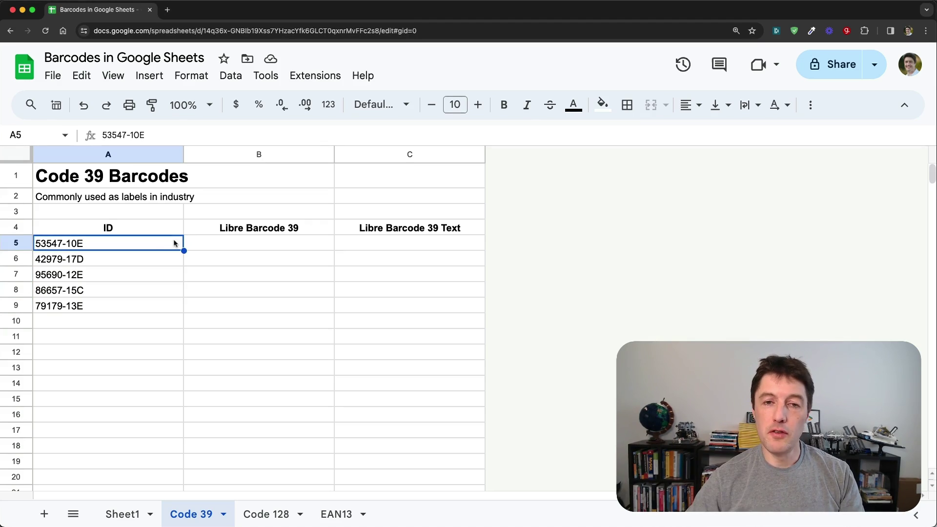
key(Right)
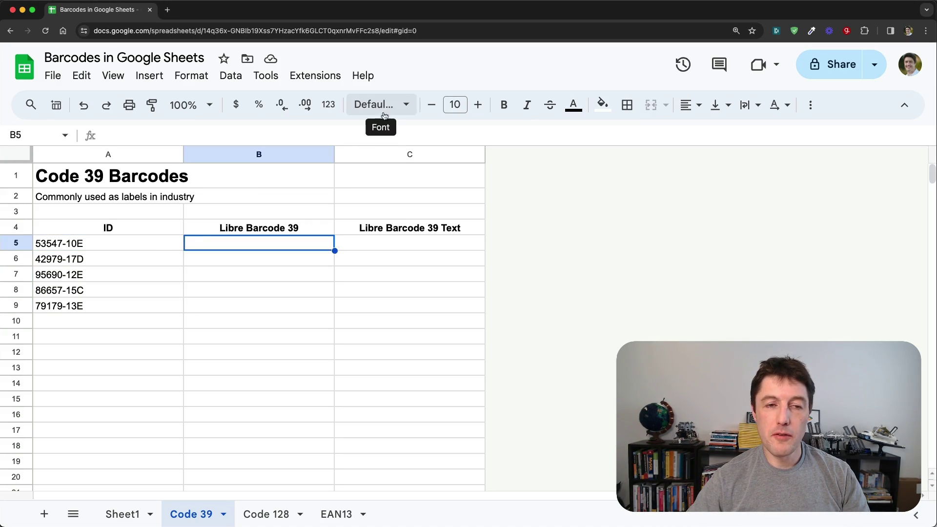
drag(152, 243, 150, 307)
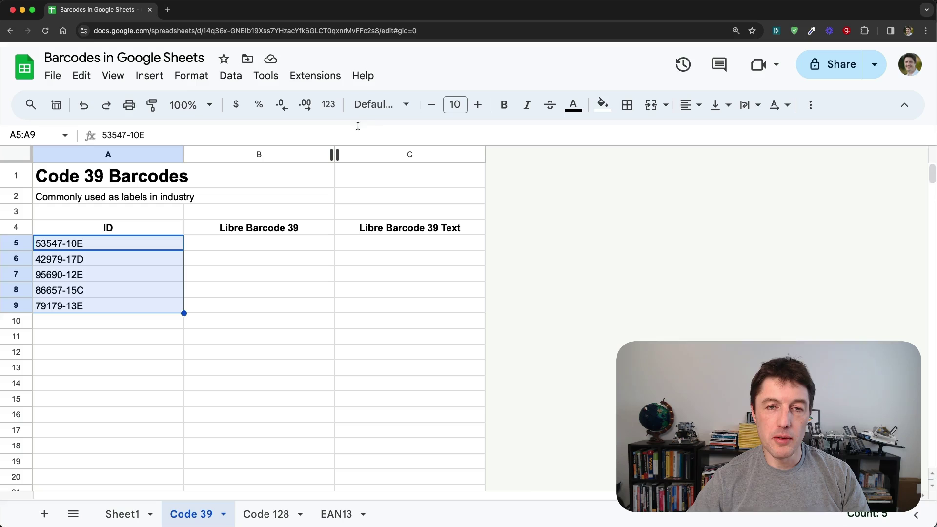
Step: Browse the font list for the selected IDs without changing the font
click(387, 105)
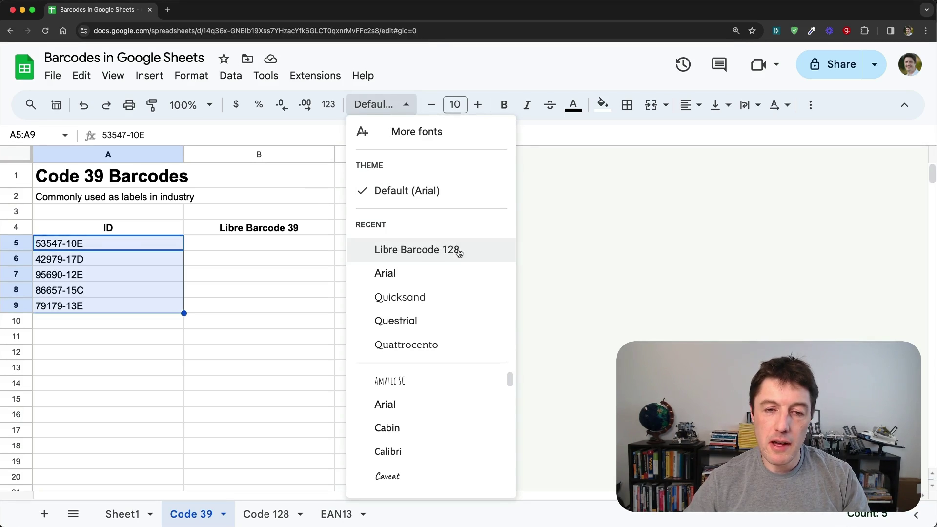
scroll(447, 410, down, 10)
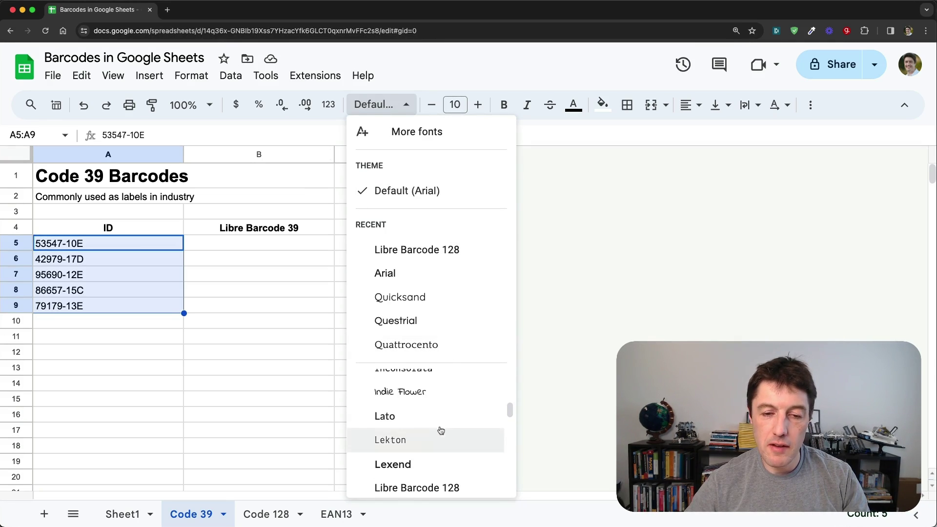
scroll(444, 398, down, 5)
scroll(443, 399, up, 15)
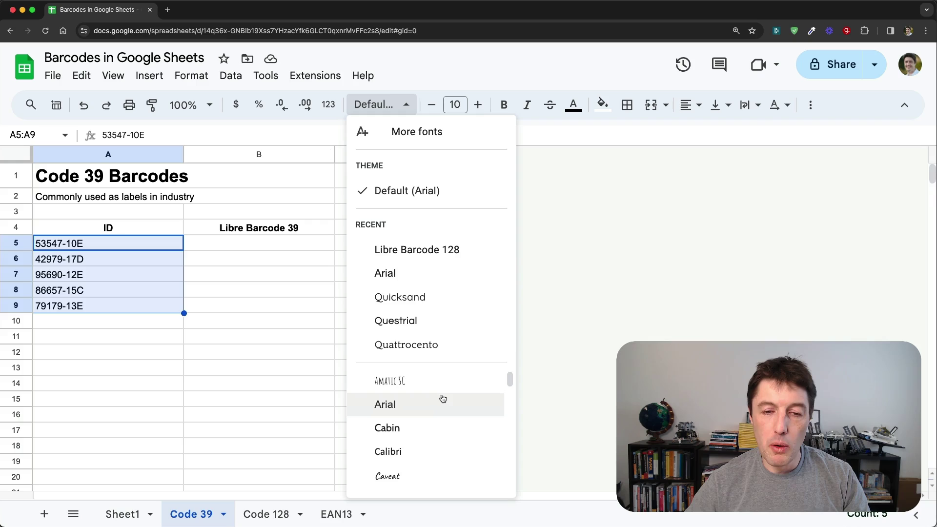
click(179, 242)
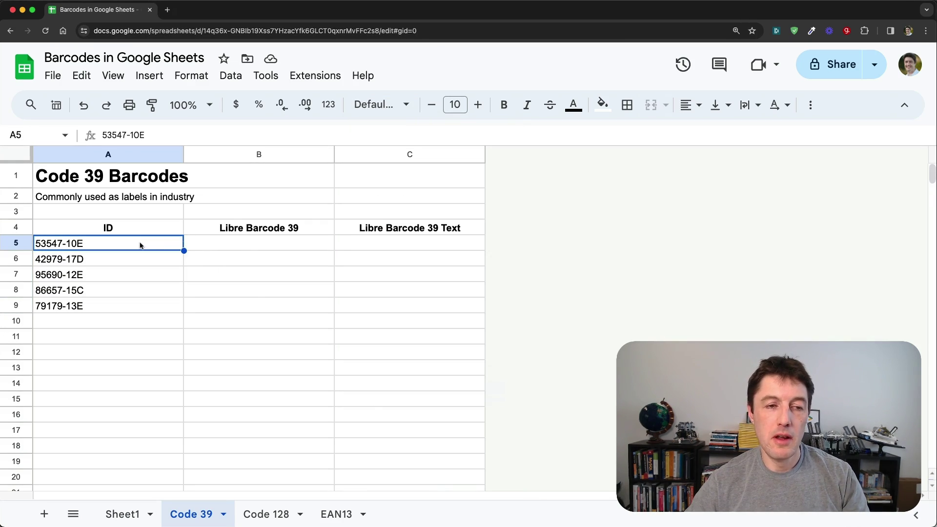
click(394, 103)
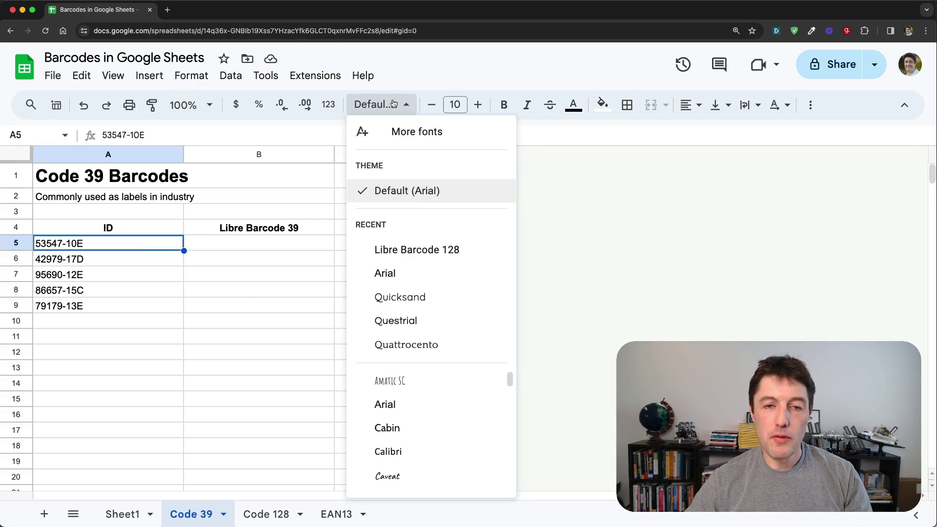
Step: Search 'libre barc' and add Libre Barcode 39, 39 Text, 39 Extended, 39 Extended Text and EAN13 Text
click(450, 133)
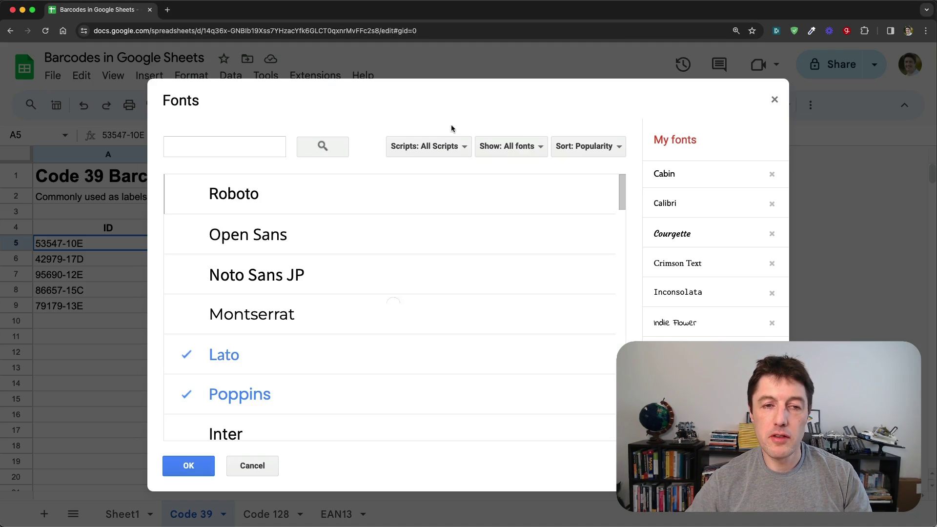
click(218, 151)
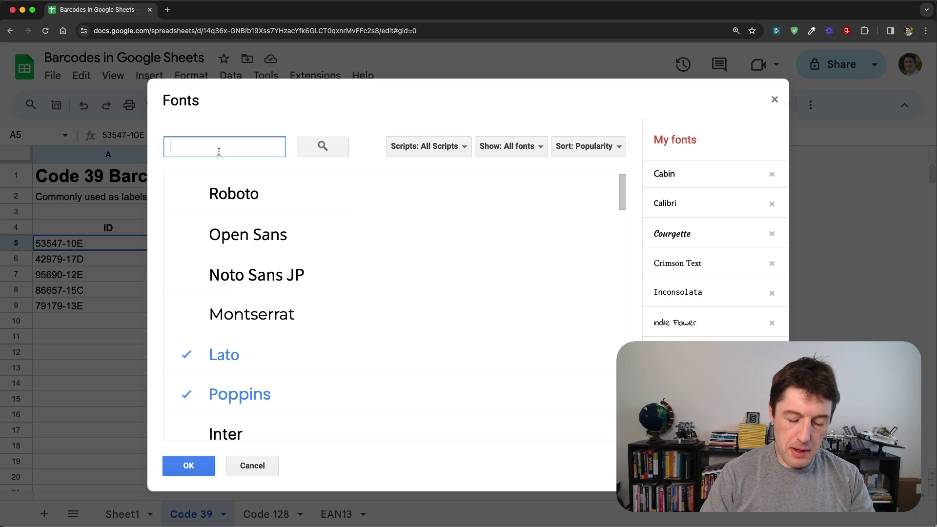
text(libre )
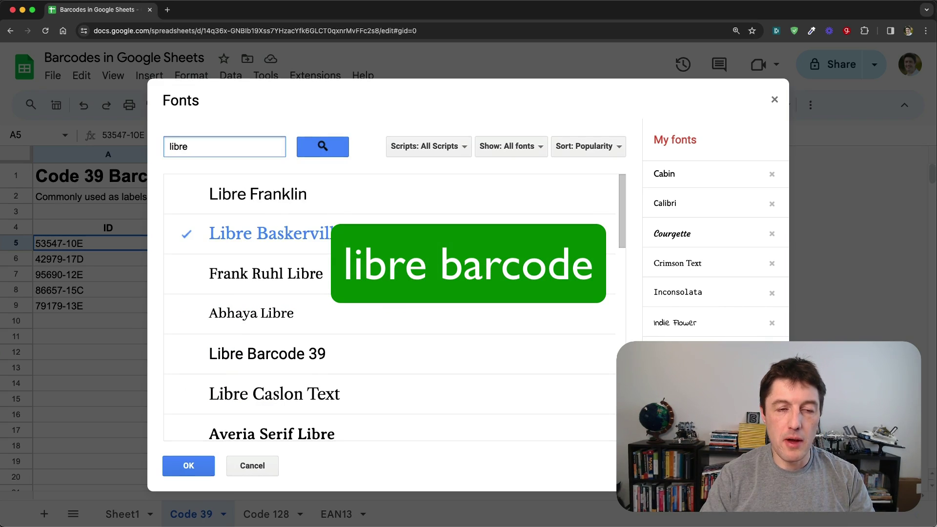
text(barcode)
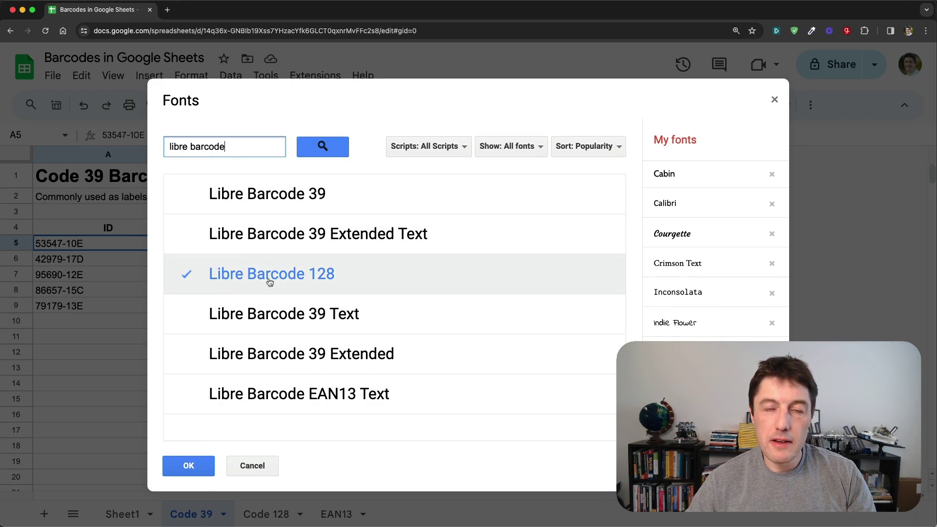
click(244, 194)
click(244, 235)
click(259, 316)
click(265, 357)
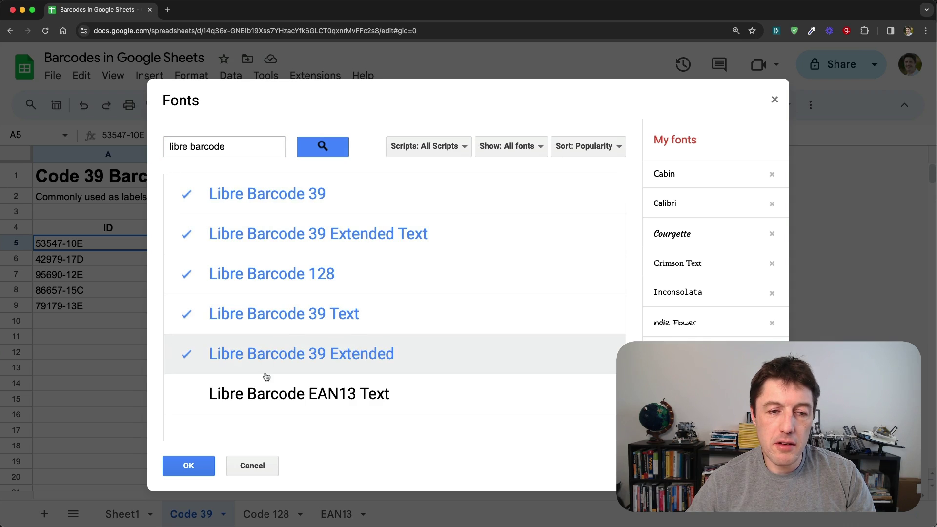
click(273, 391)
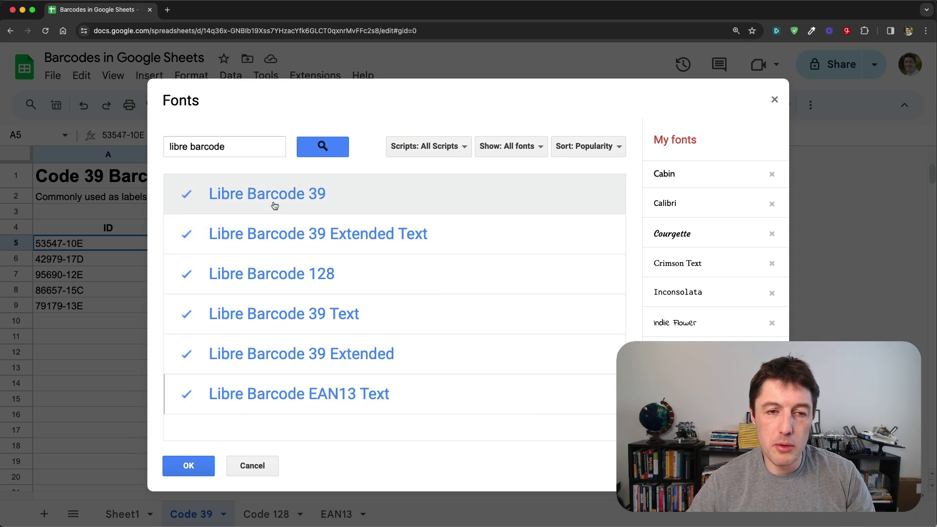
click(189, 465)
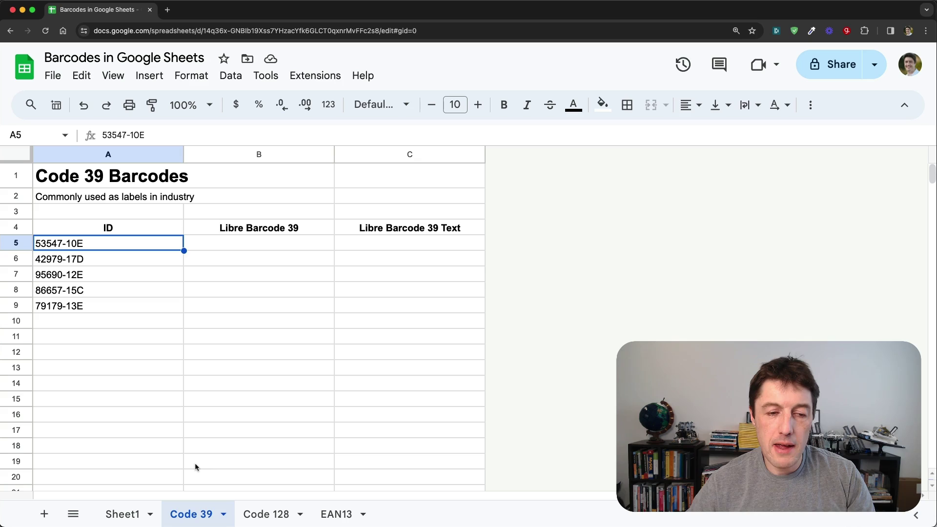
Step: Check the font list for the newly added Libre Barcode fonts
click(388, 105)
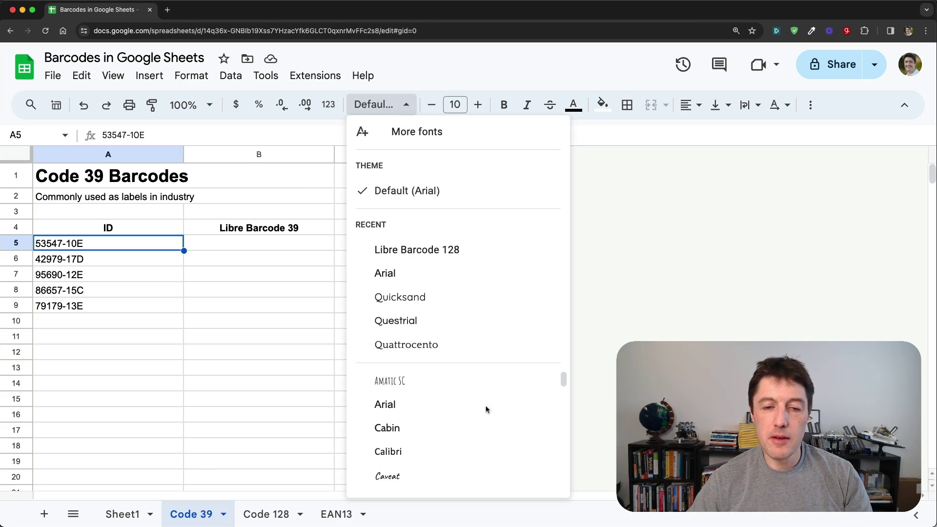
scroll(465, 439, down, 10)
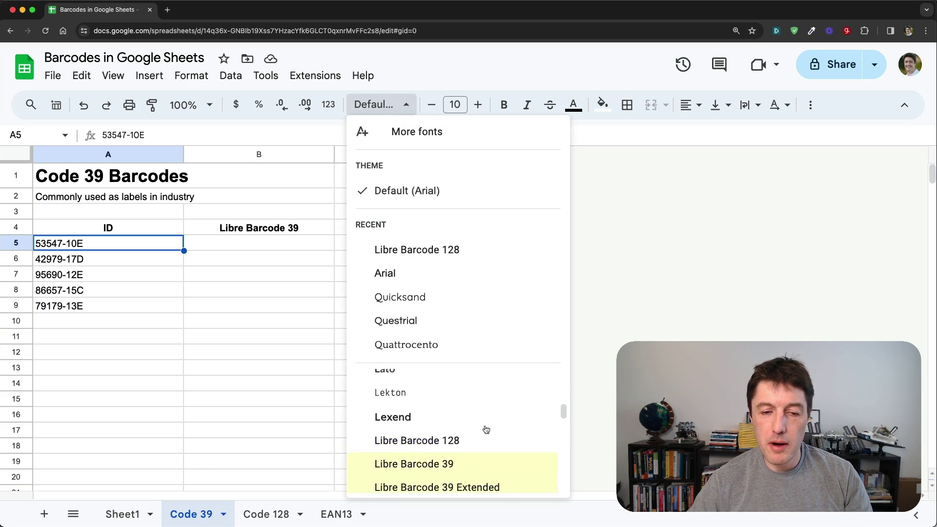
scroll(493, 429, down, 2)
scroll(505, 447, down, 2)
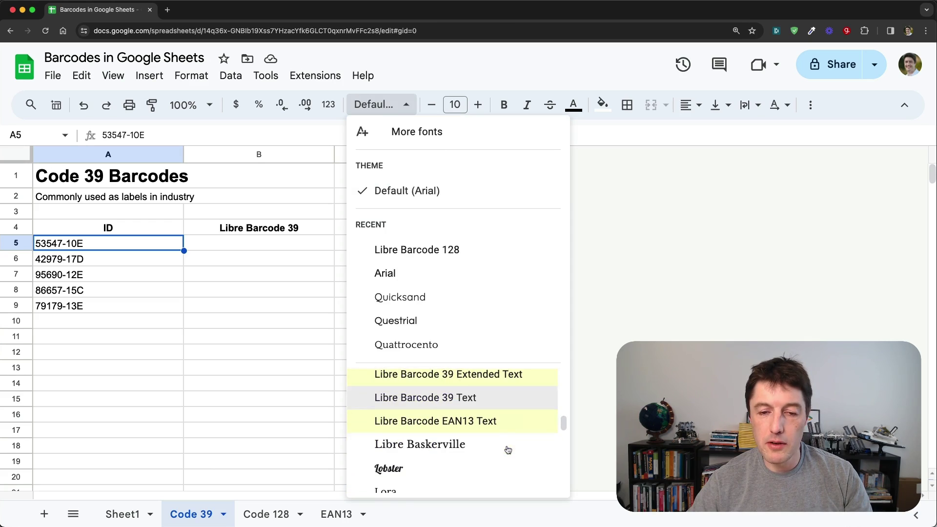
scroll(503, 391, up, 1)
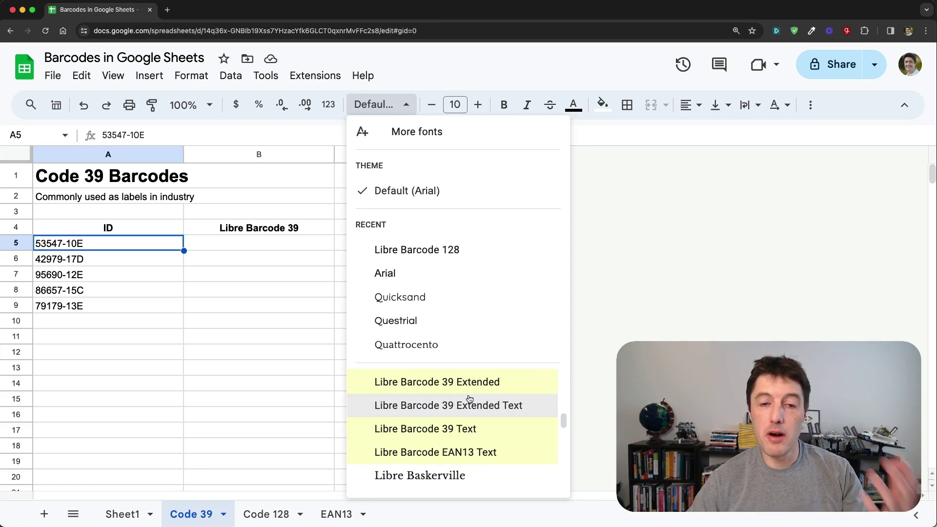
scroll(476, 405, up, 2)
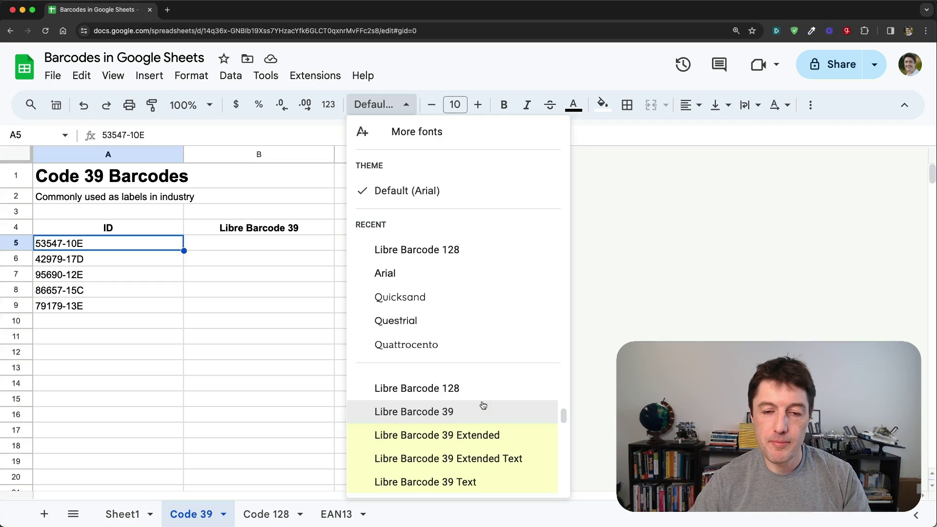
click(228, 244)
Step: Copy the five IDs from A5:A9 into B5:B9 and C5:C9
drag(119, 247, 117, 299)
key(ctrl+c)
click(256, 243)
key(ctrl+v)
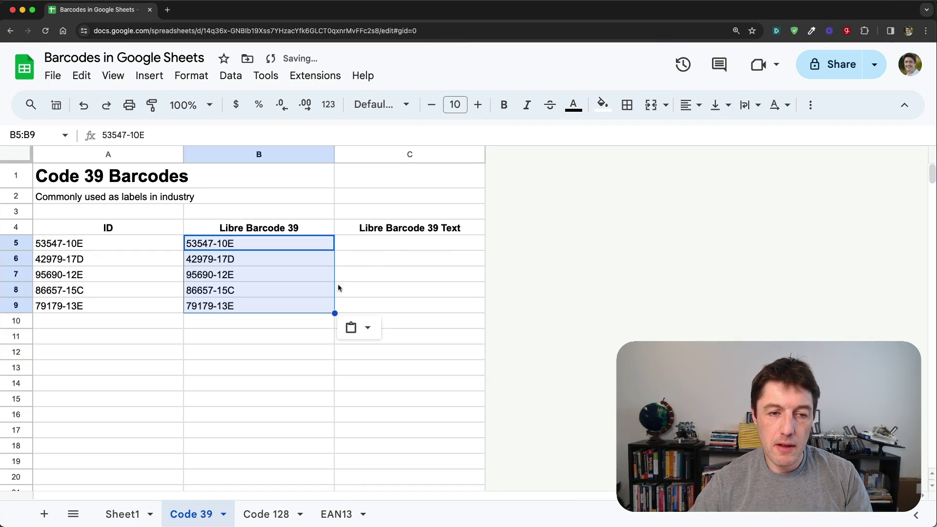
click(385, 248)
key(ctrl+v)
drag(263, 241, 261, 306)
drag(342, 244, 395, 304)
drag(99, 245, 107, 302)
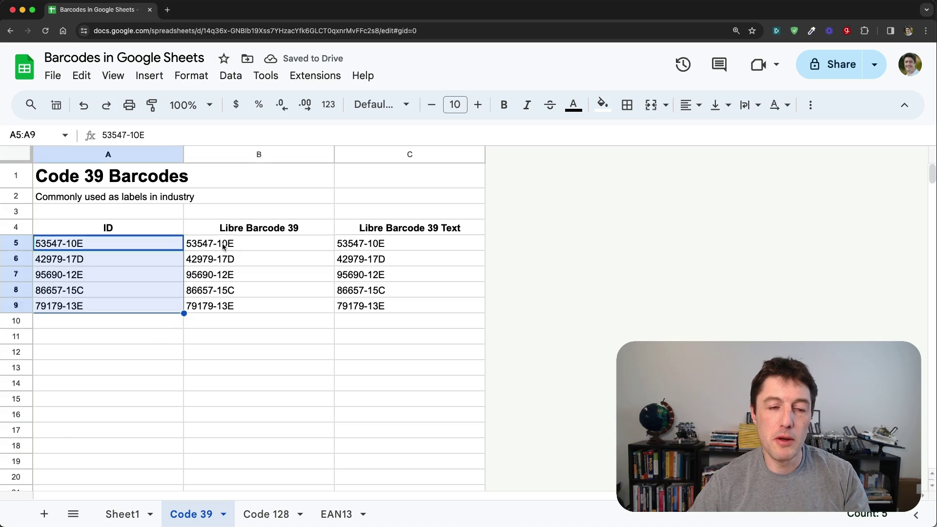
drag(221, 245, 227, 303)
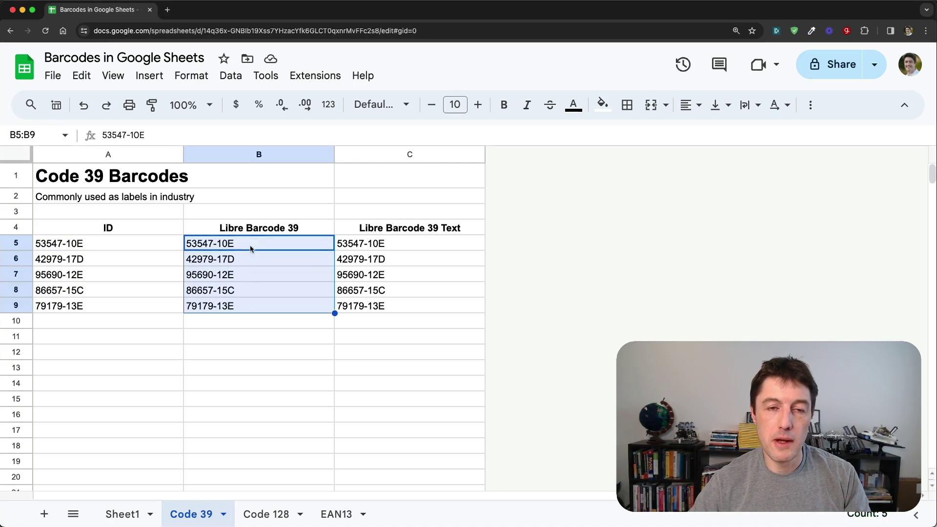
Step: Render B5:B9 in Libre Barcode 39 at size 36 and widen column B
click(391, 104)
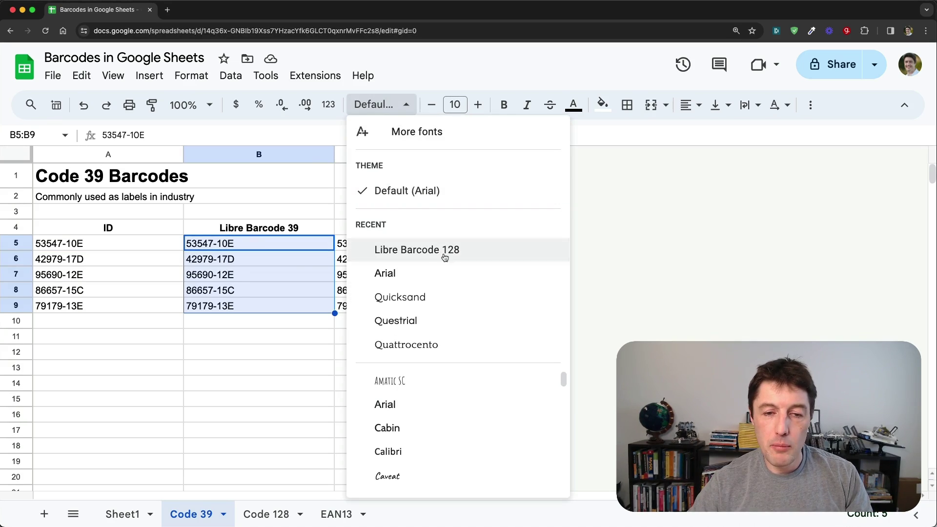
scroll(457, 404, down, 3)
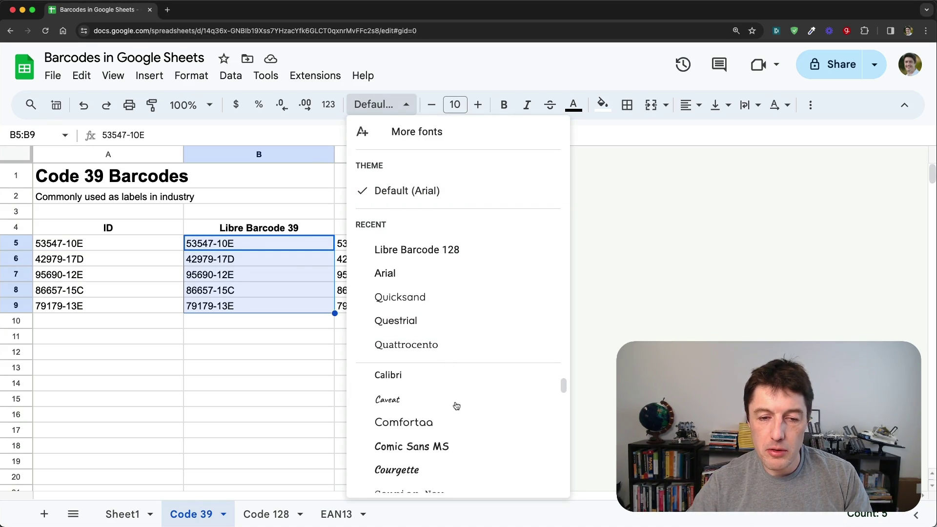
scroll(486, 407, down, 8)
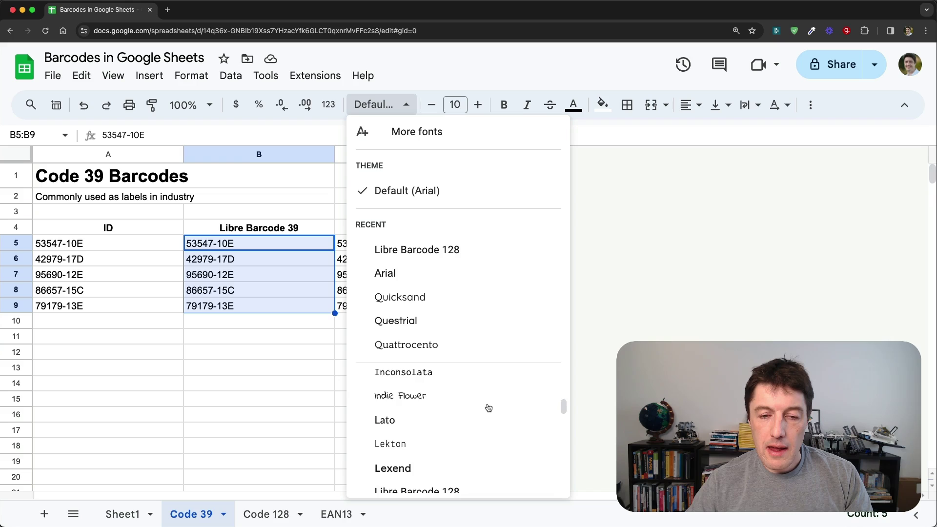
click(471, 433)
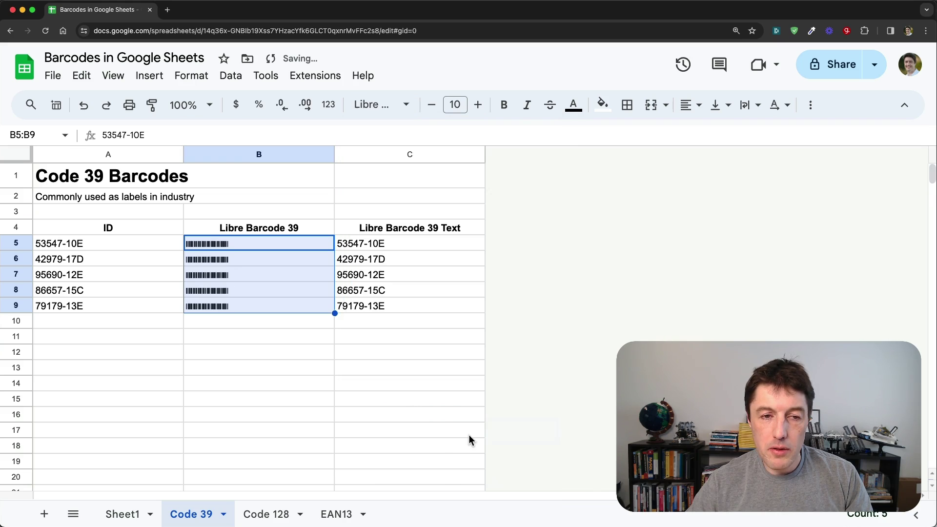
click(455, 105)
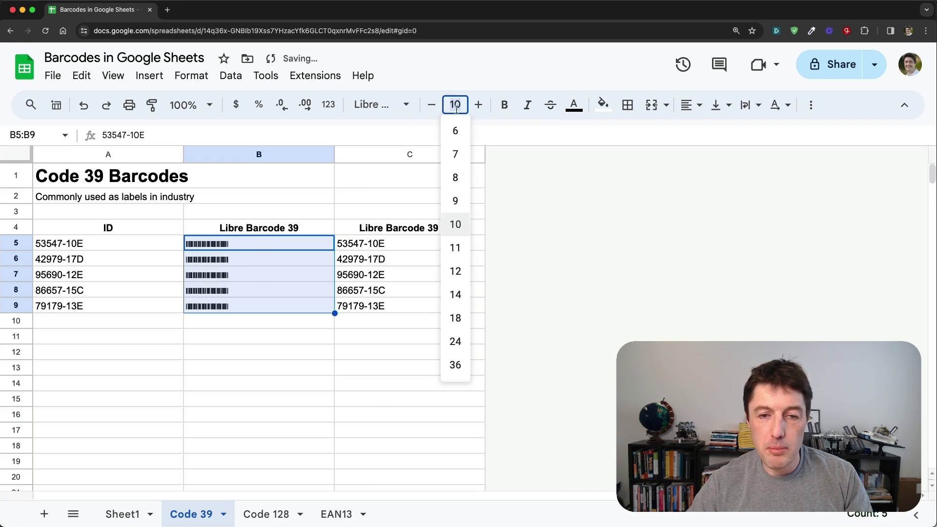
click(455, 365)
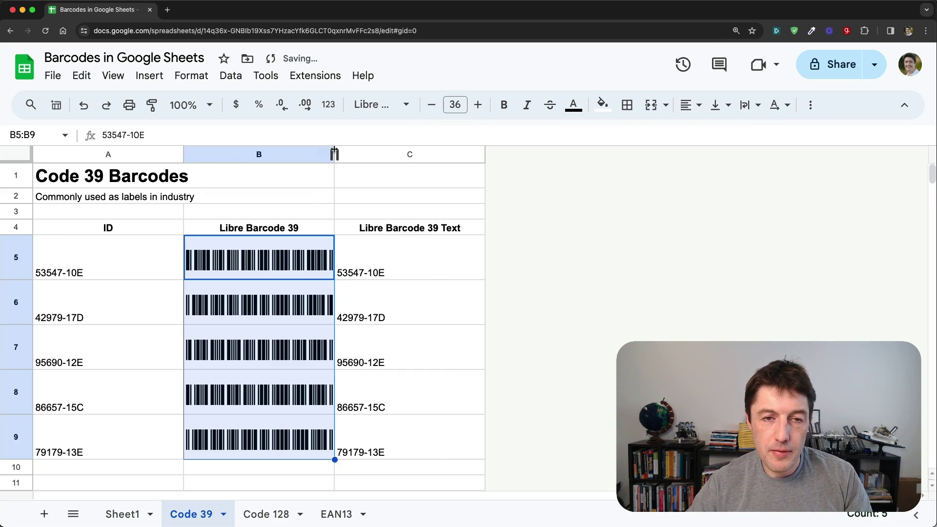
drag(335, 153, 391, 153)
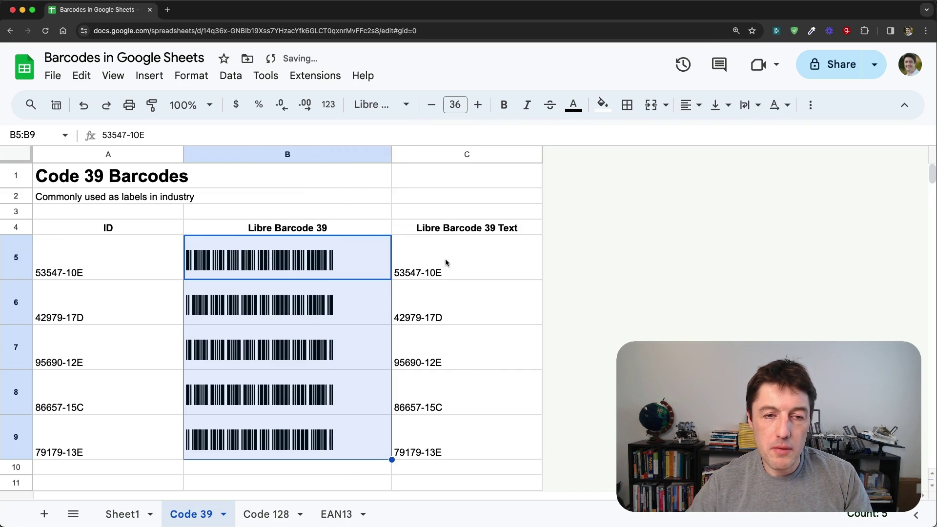
Step: Inspect the ID in A5, then select the barcode in B5
click(73, 274)
double_click(122, 273)
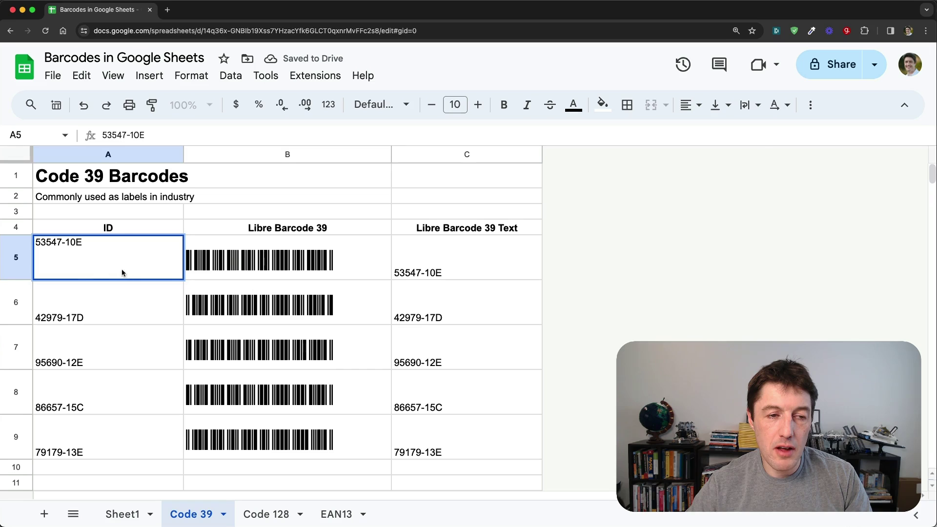
click(285, 258)
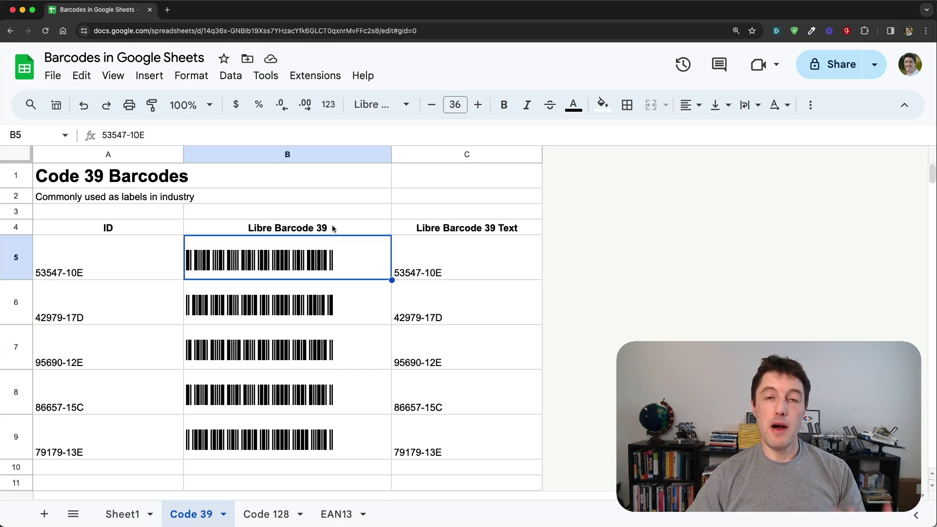
Step: Set C5:C9 to Libre Barcode 39 Text at size 36 and widen column C
drag(444, 263, 453, 437)
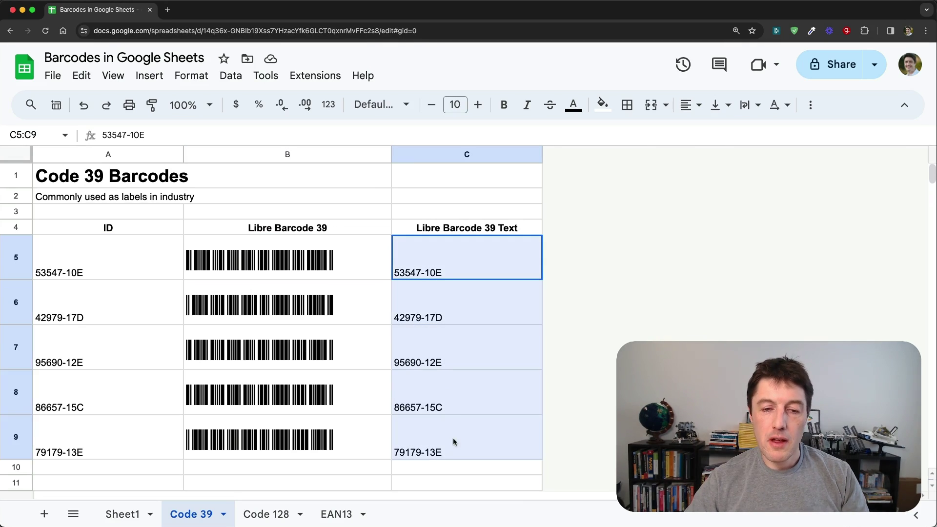
click(389, 110)
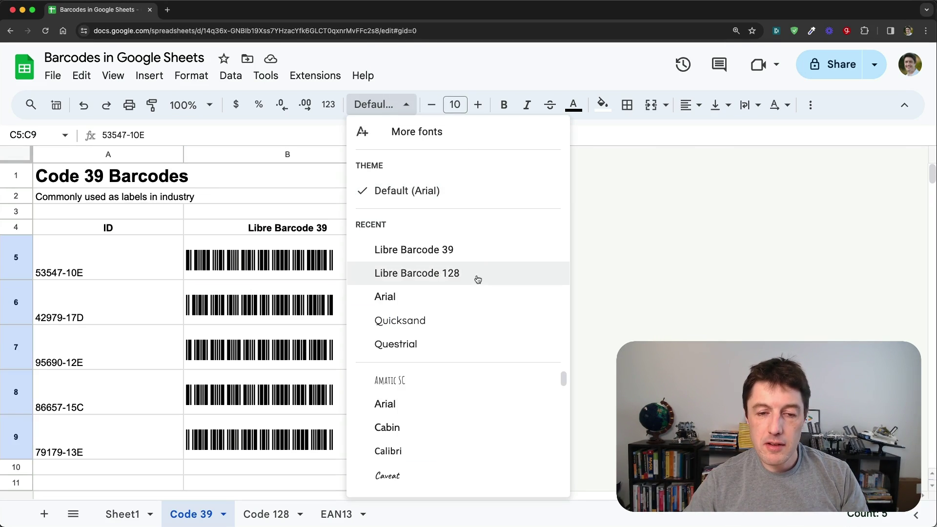
scroll(480, 390, down, 3)
scroll(480, 400, down, 5)
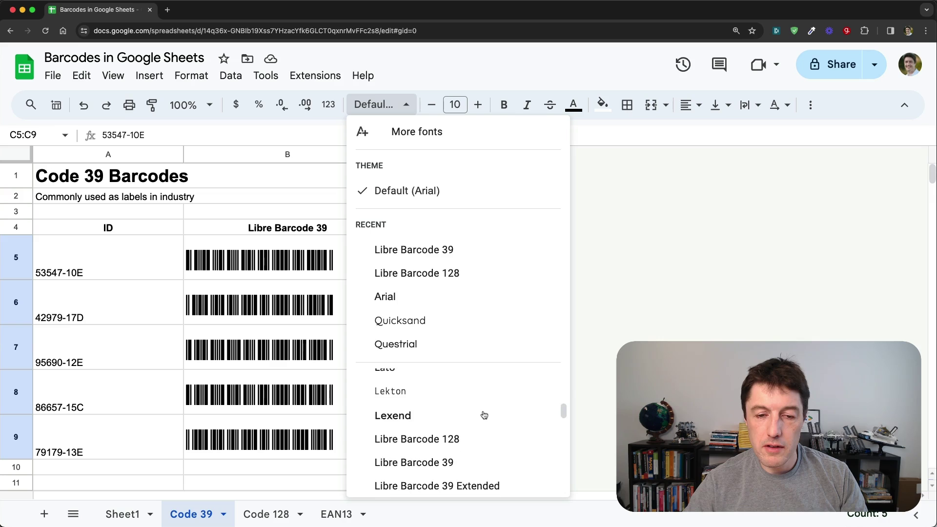
scroll(514, 455, down, 2)
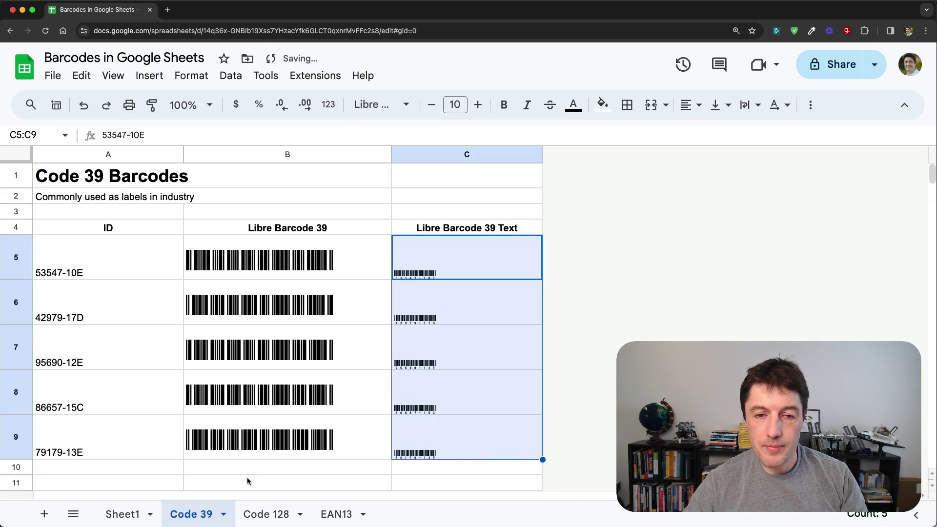
click(455, 104)
click(459, 365)
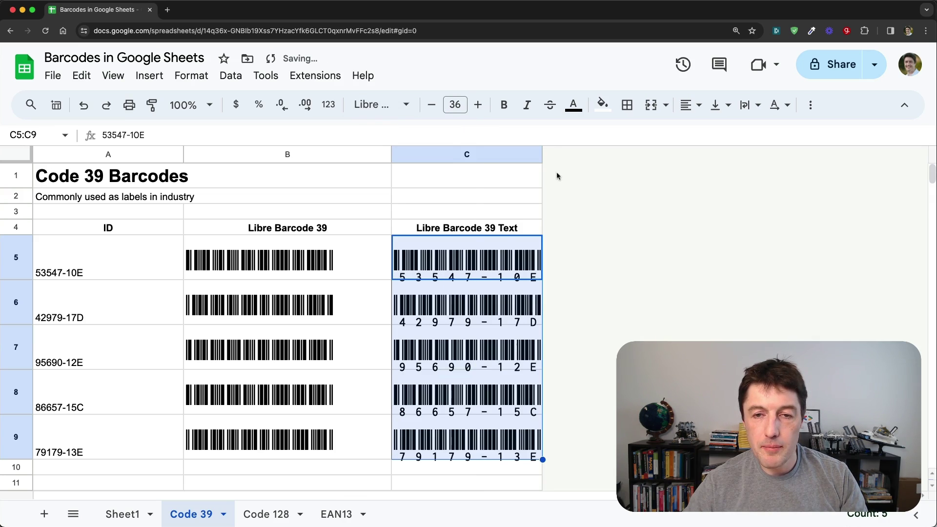
drag(541, 154, 614, 155)
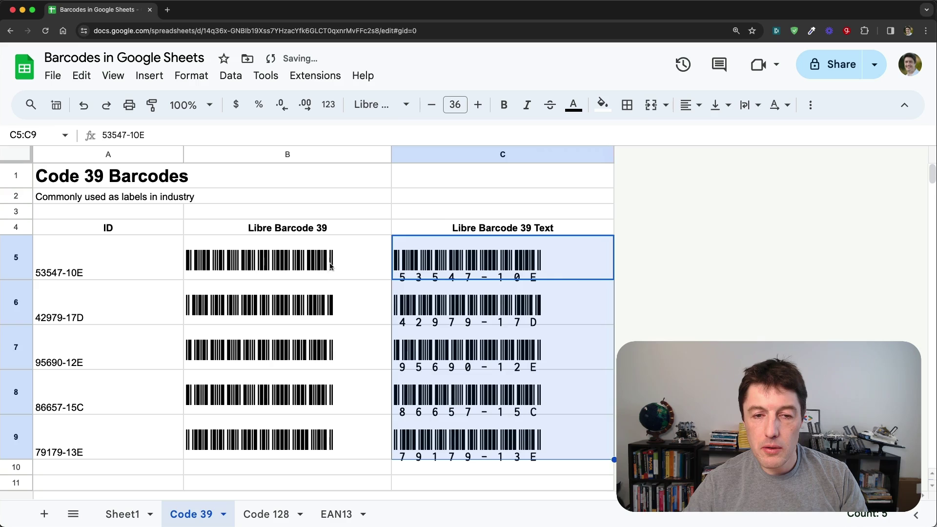
Step: Centre B5:C9 horizontally and align it to the middle vertically
drag(330, 266, 501, 429)
key(super+shift+e)
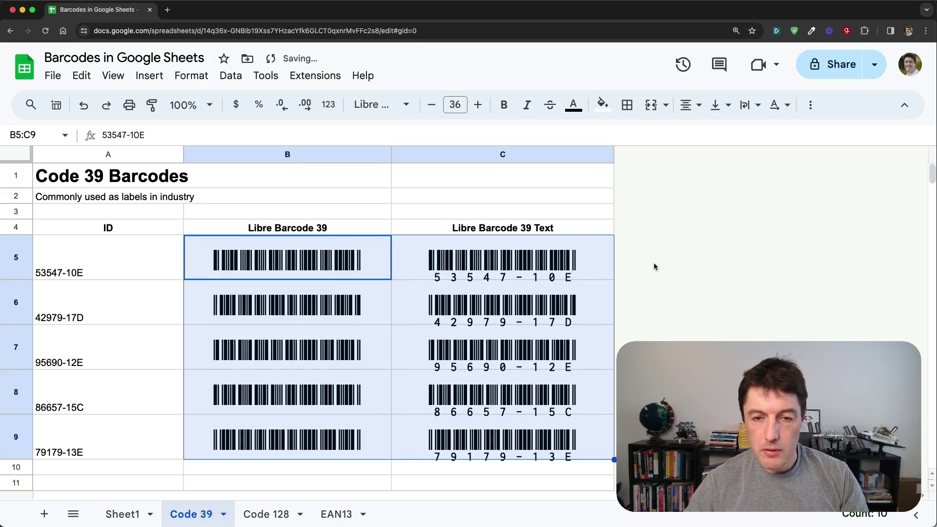
click(720, 105)
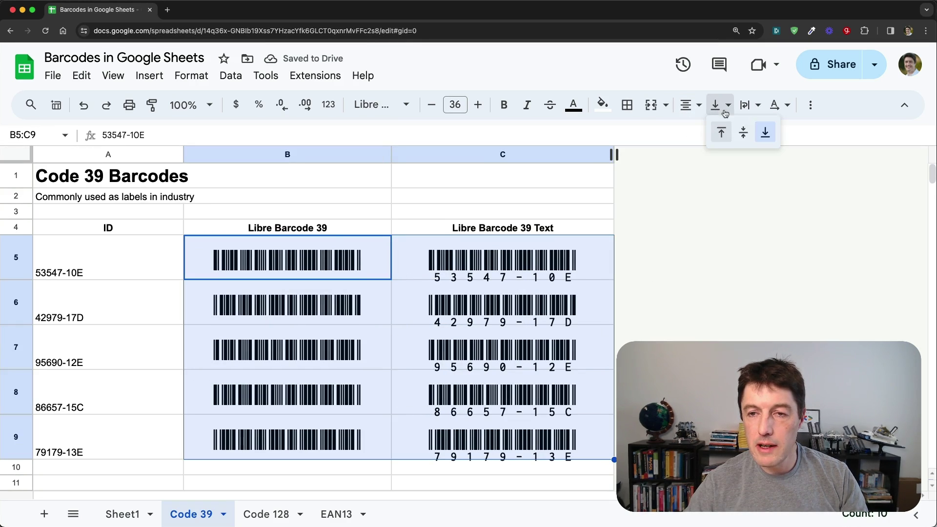
click(742, 136)
click(390, 290)
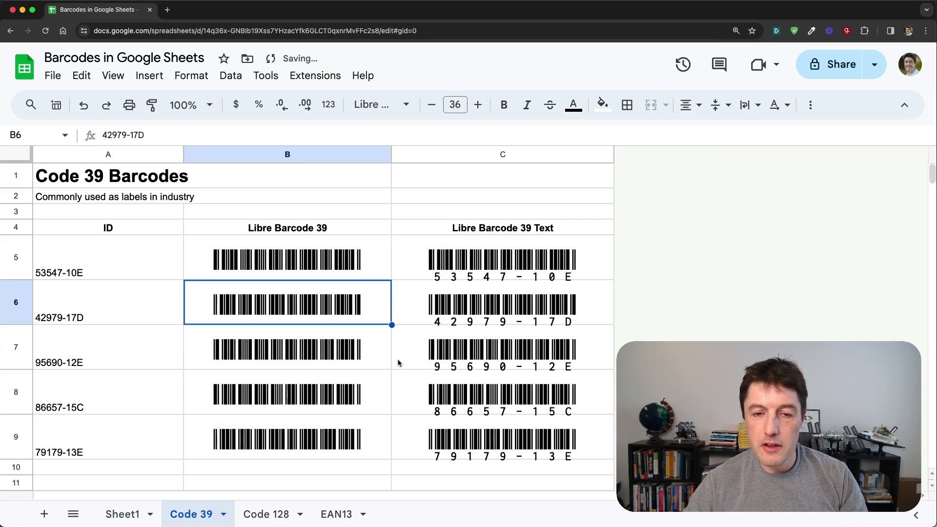
click(508, 265)
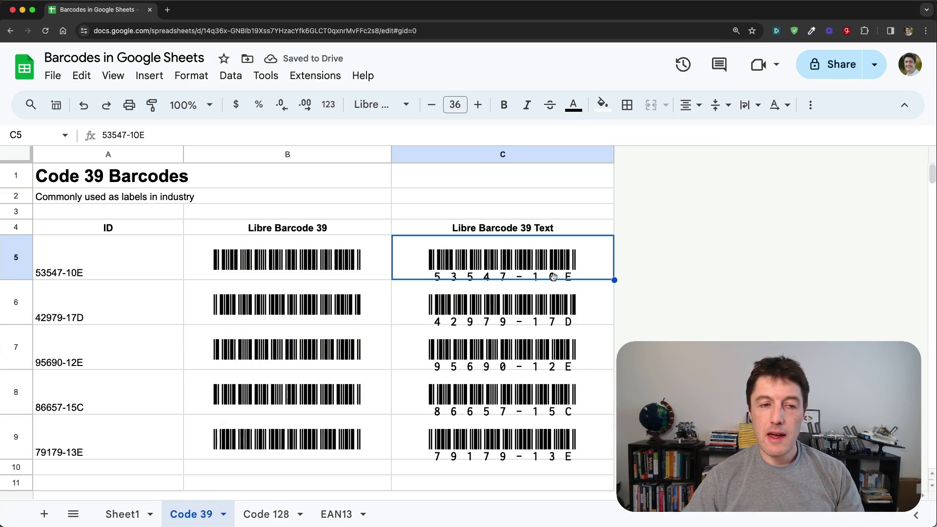
click(364, 271)
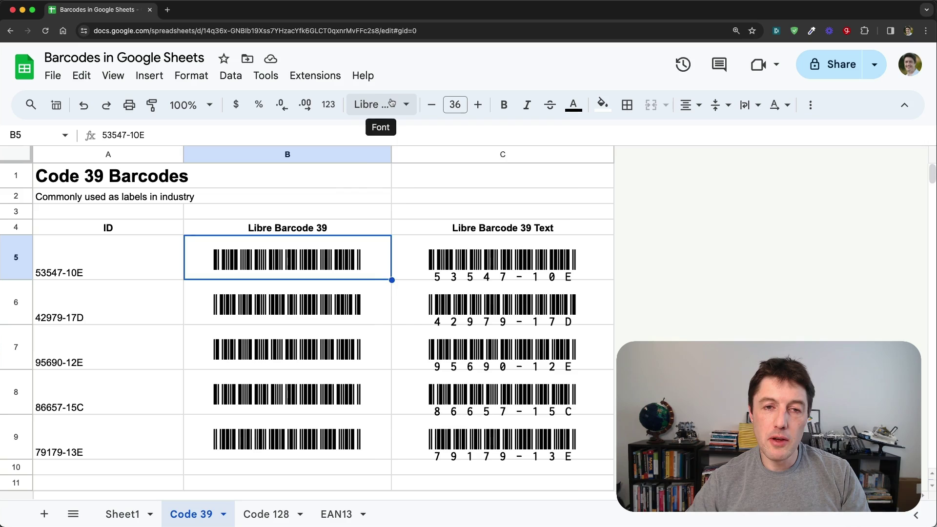
click(404, 106)
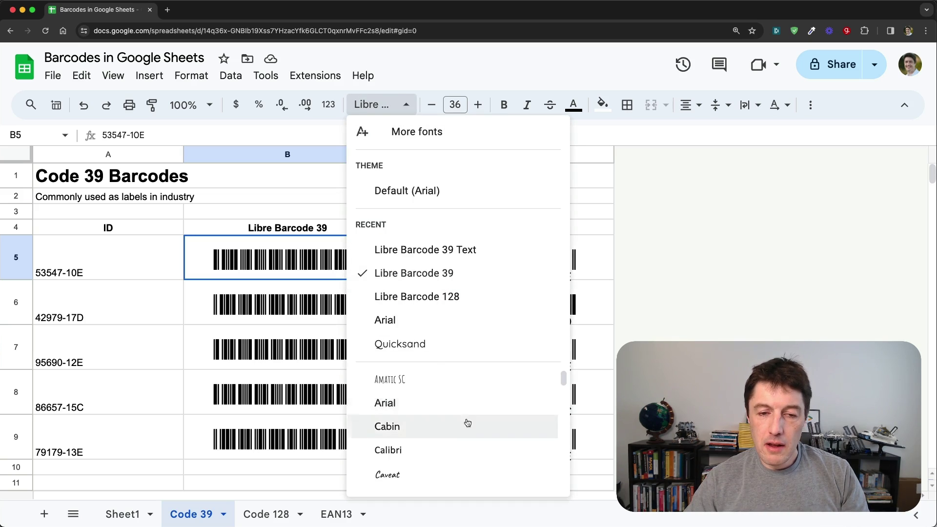
scroll(468, 425, down, 6)
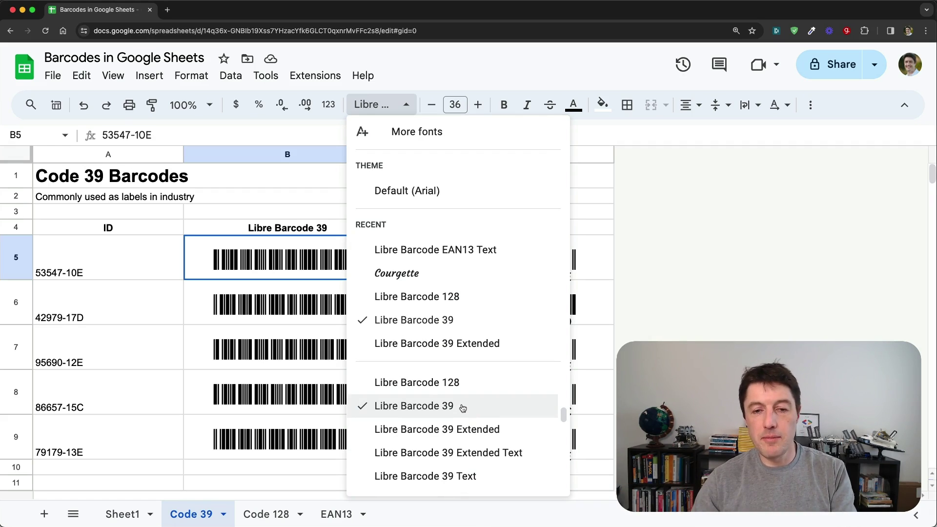
click(528, 434)
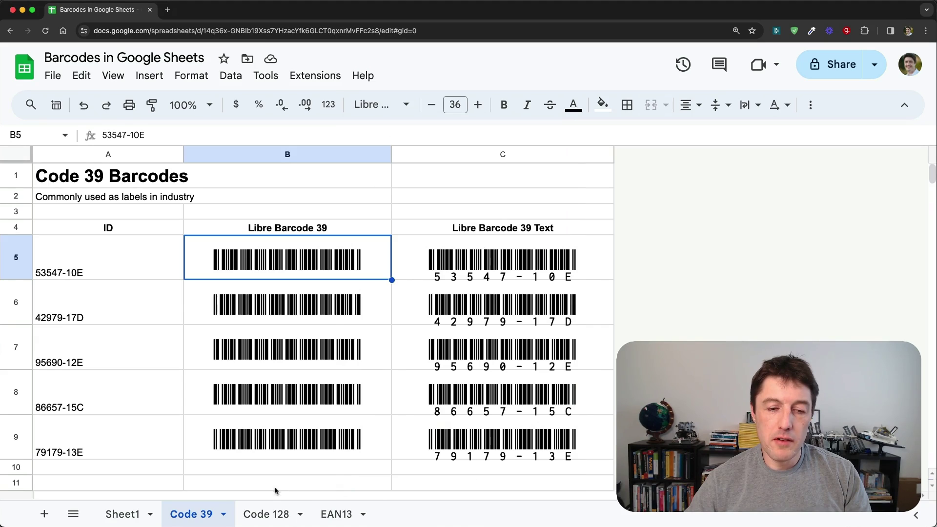
Step: On the Code 128 sheet, copy the IDs in A5:A6 into B5:B6
click(267, 514)
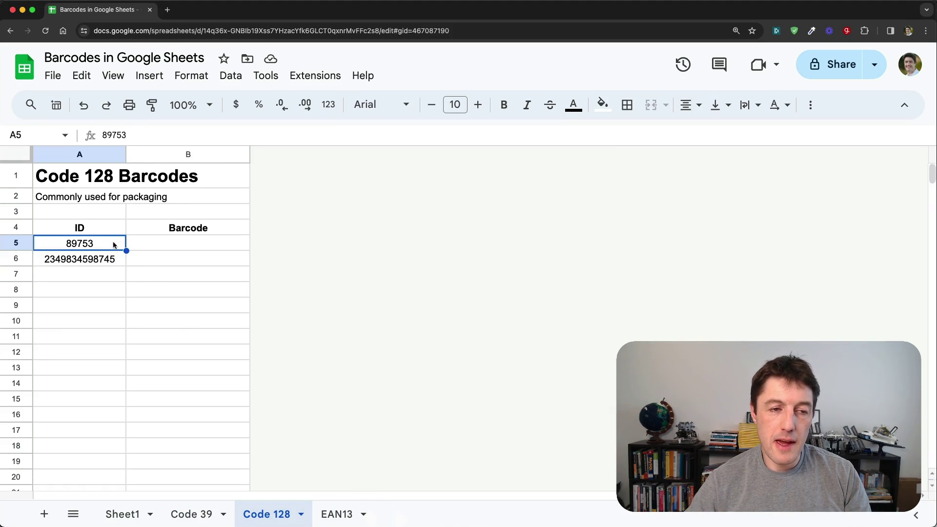
drag(114, 244, 112, 262)
key(ctrl+c)
click(205, 244)
key(ctrl+v)
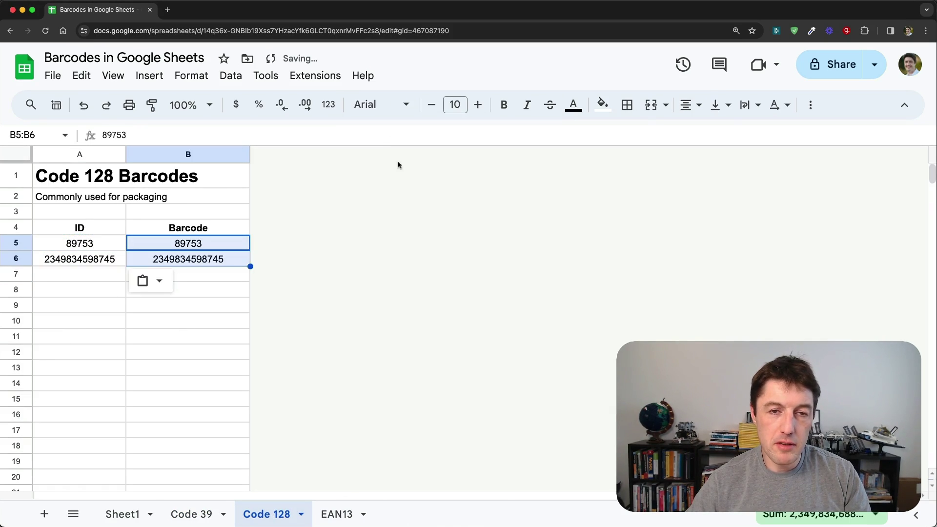
Step: Render B5:B6 in Libre Barcode 128 at size 36 and widen column B
click(381, 105)
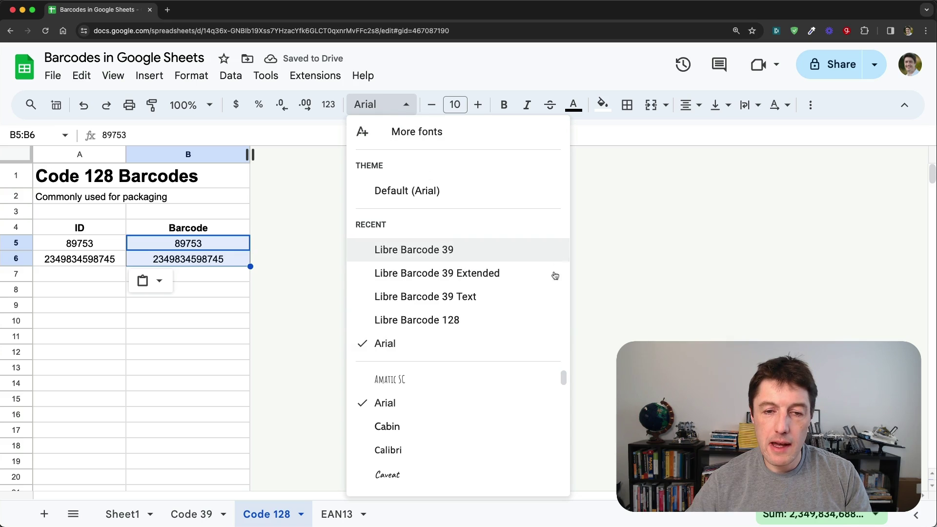
scroll(465, 410, down, 10)
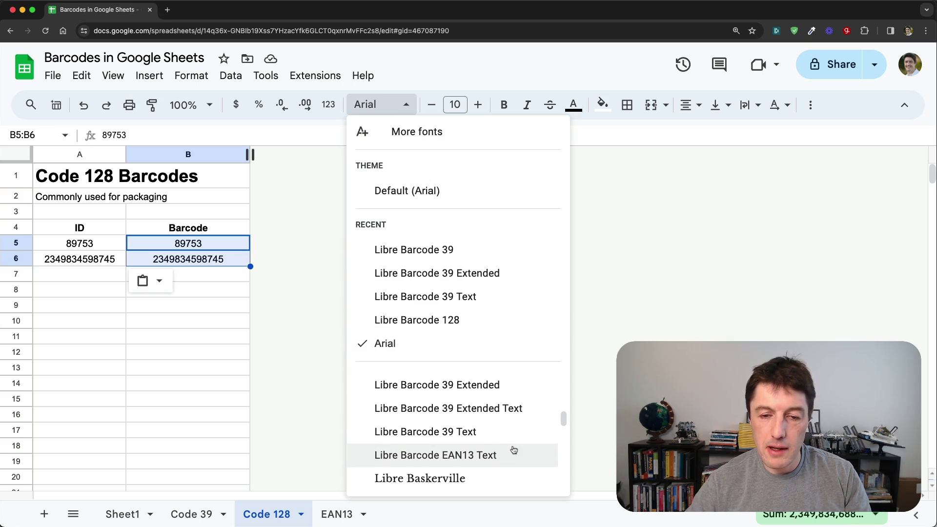
scroll(518, 449, up, 3)
click(462, 399)
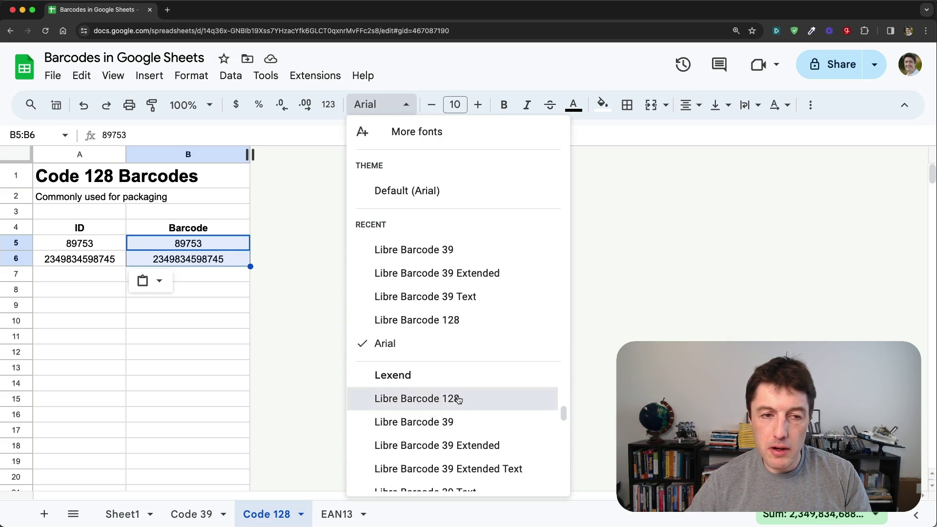
click(454, 105)
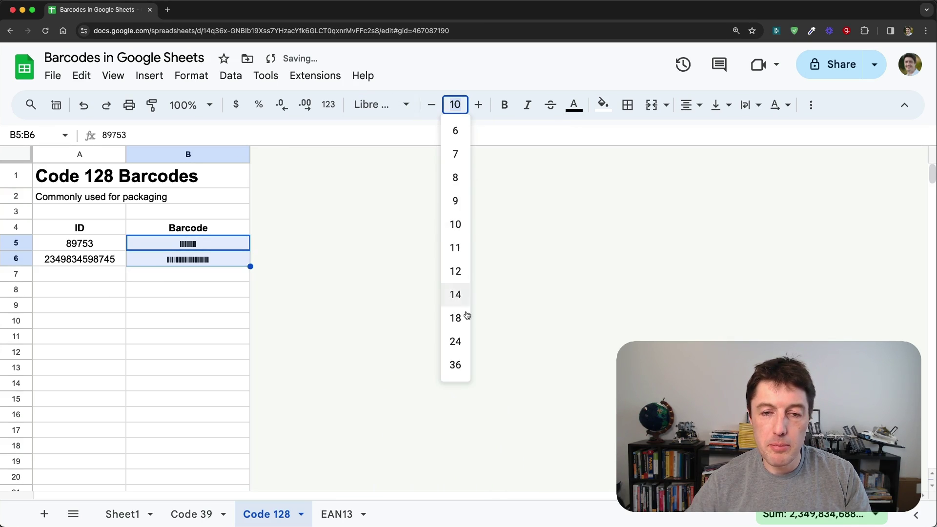
click(456, 365)
drag(252, 153, 351, 154)
Step: Review B6's font in the list without changes, then go to the EAN13 sheet
click(250, 314)
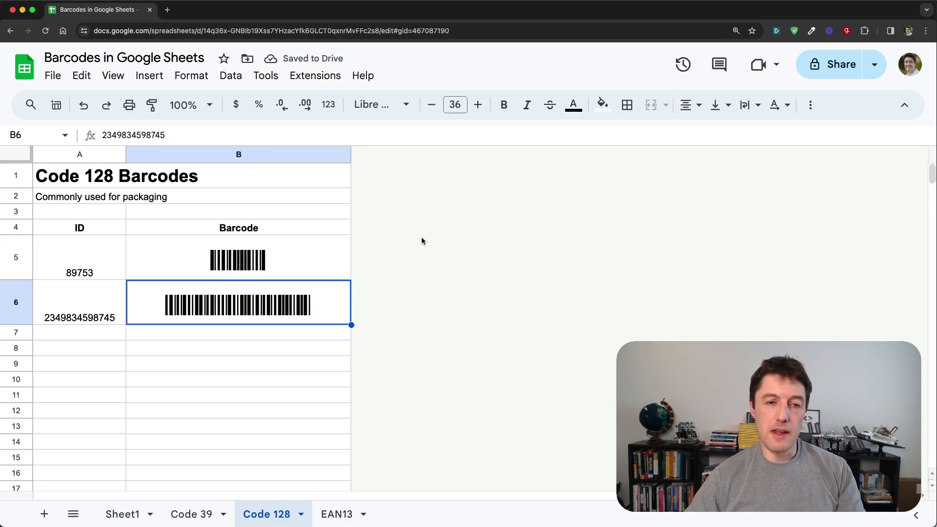
click(401, 104)
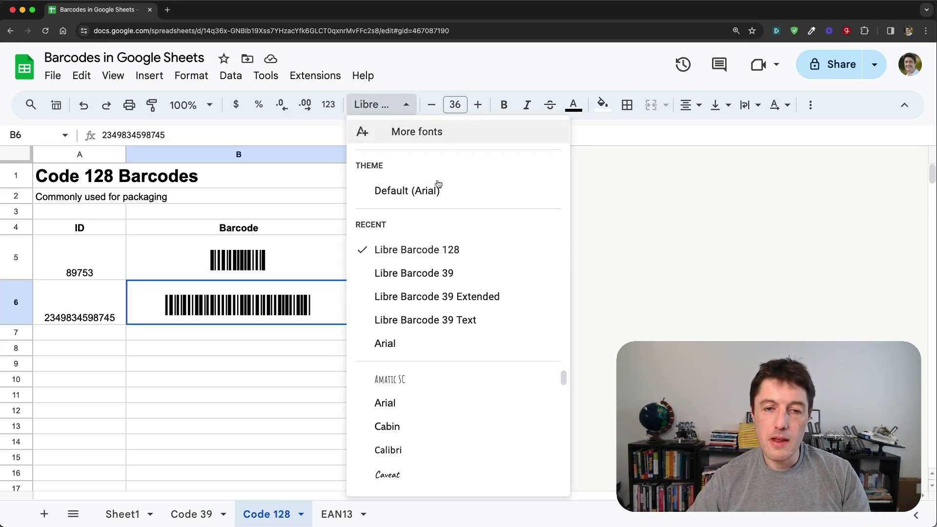
scroll(464, 413, down, 2)
scroll(466, 415, down, 7)
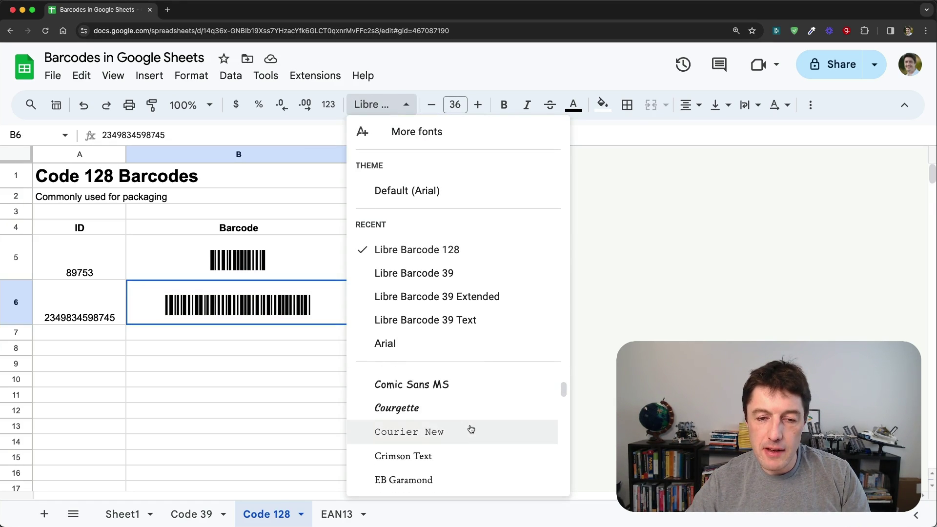
scroll(494, 432, down, 5)
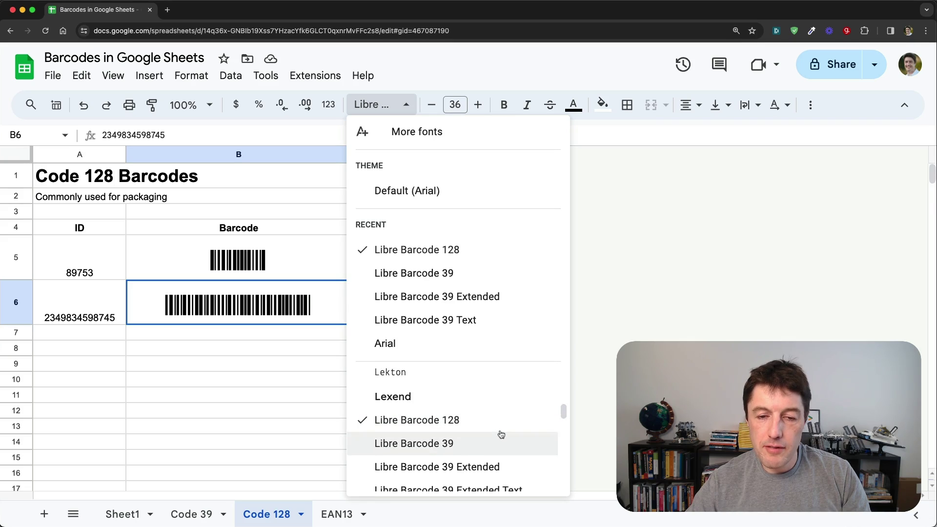
scroll(532, 436, down, 1)
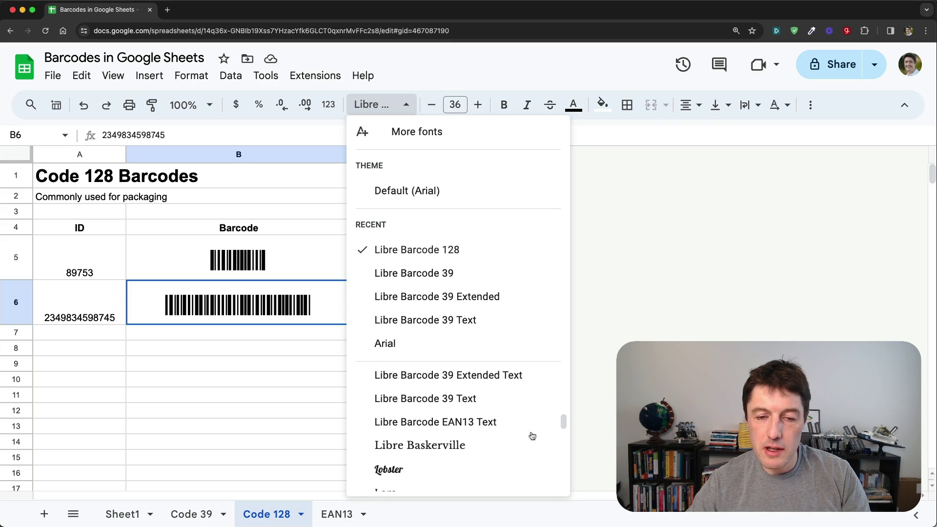
click(229, 298)
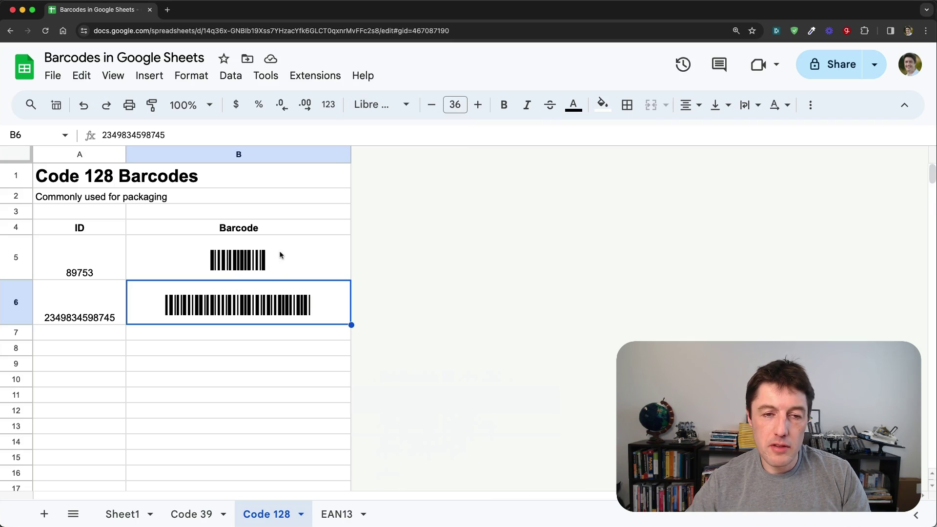
click(339, 514)
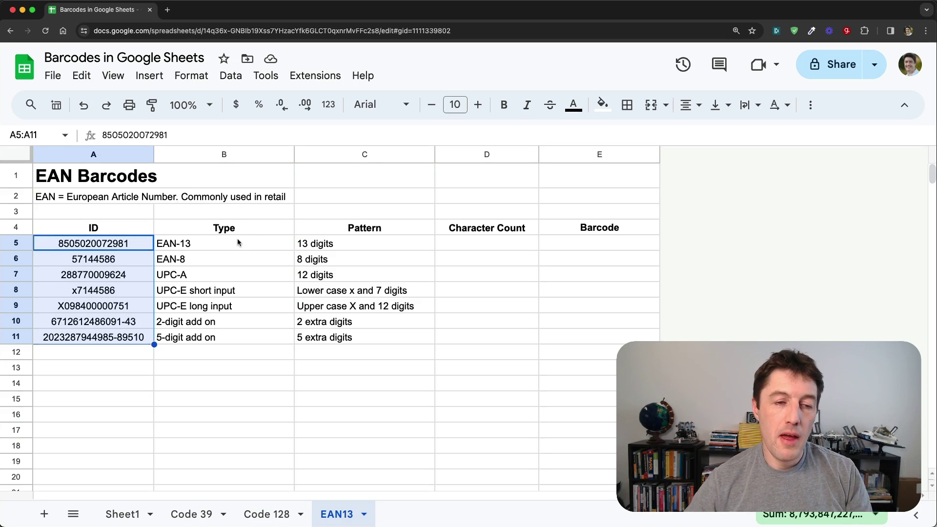
drag(237, 243, 229, 333)
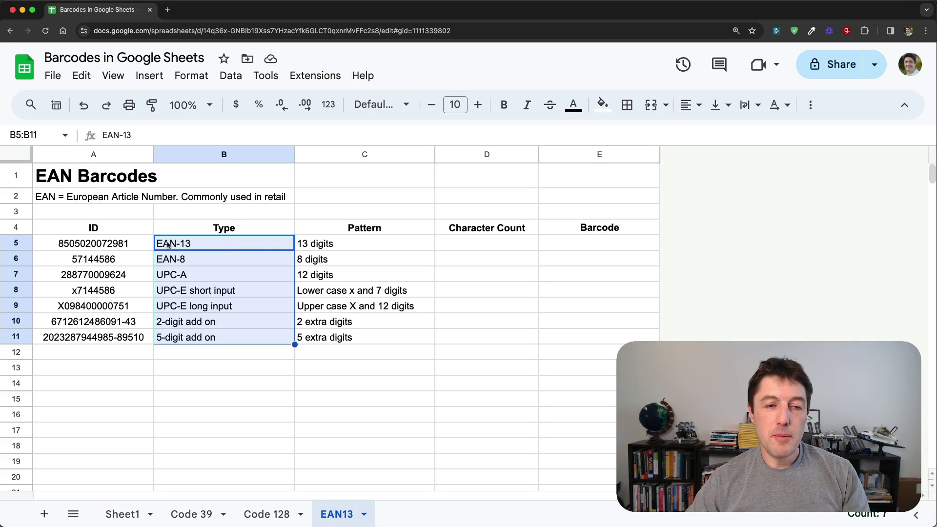
drag(306, 244, 335, 337)
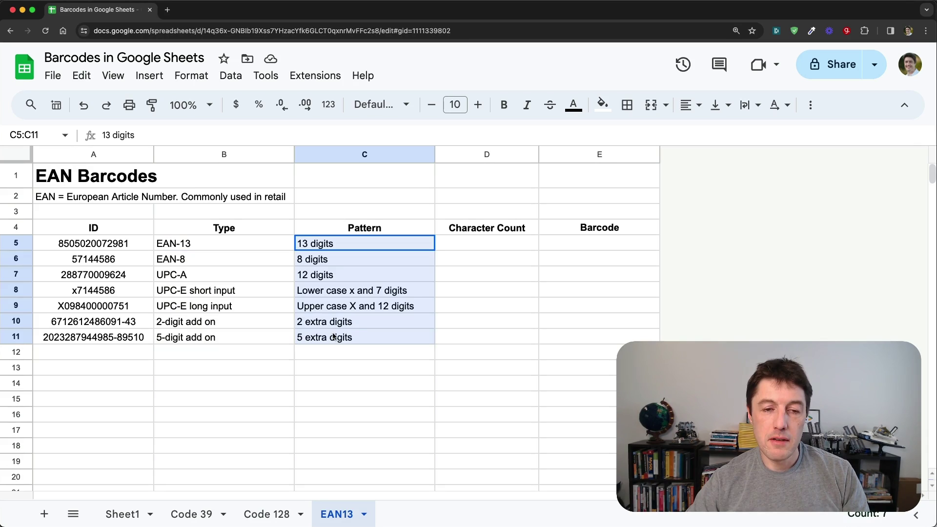
drag(246, 239, 247, 331)
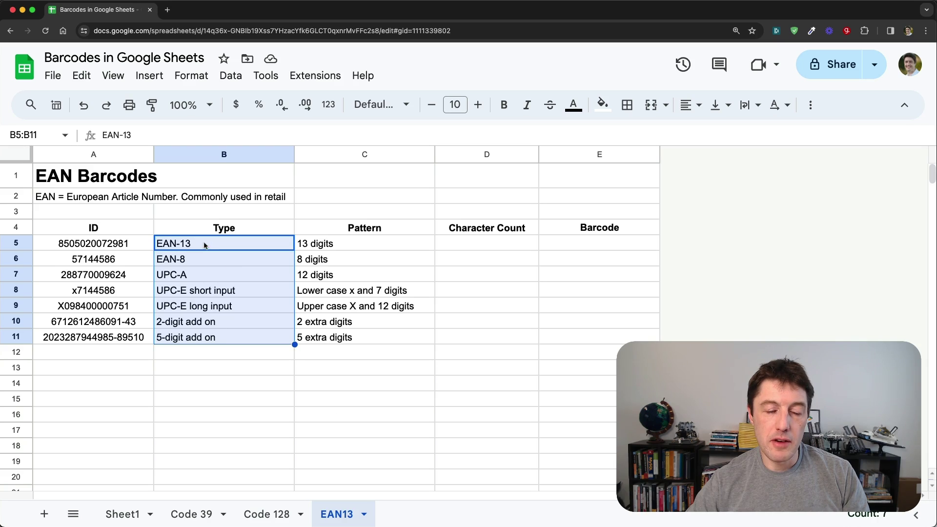
click(194, 259)
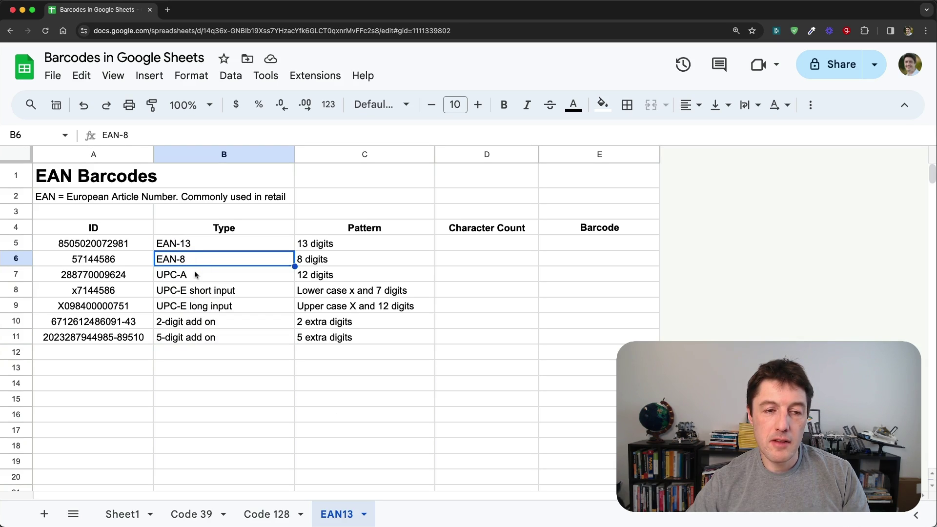
drag(195, 275, 244, 337)
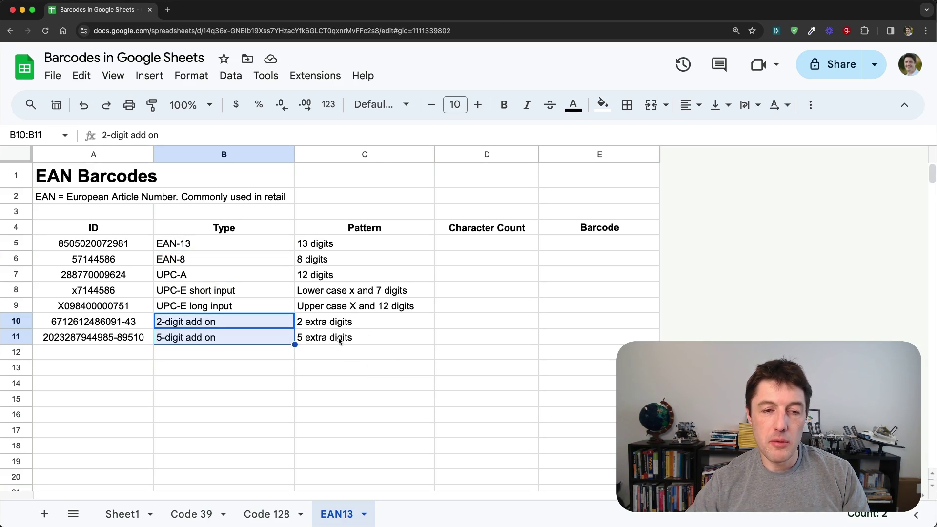
Step: Enter =LEN(A5) in D5 and autofill to D11, yielding 13, 8, 12, 8, 13, 16, 19
click(452, 240)
text(=)
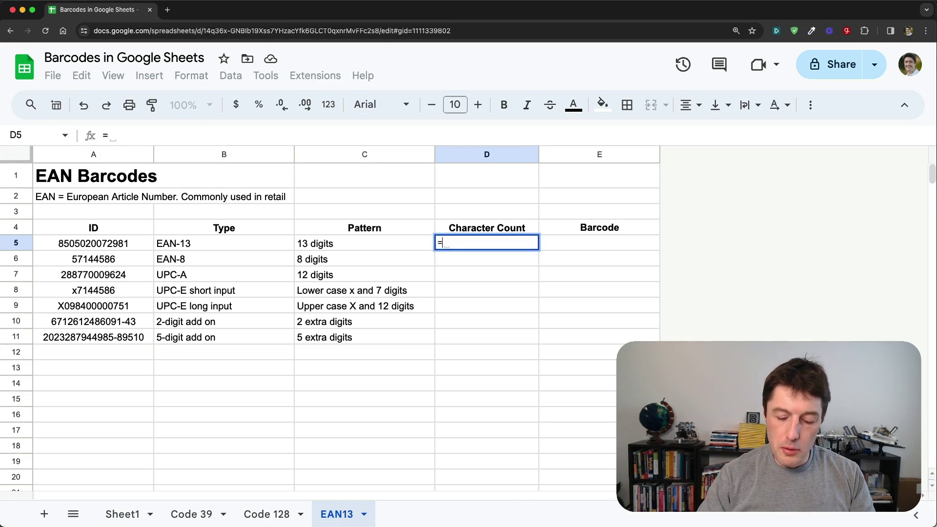
text(LEN)
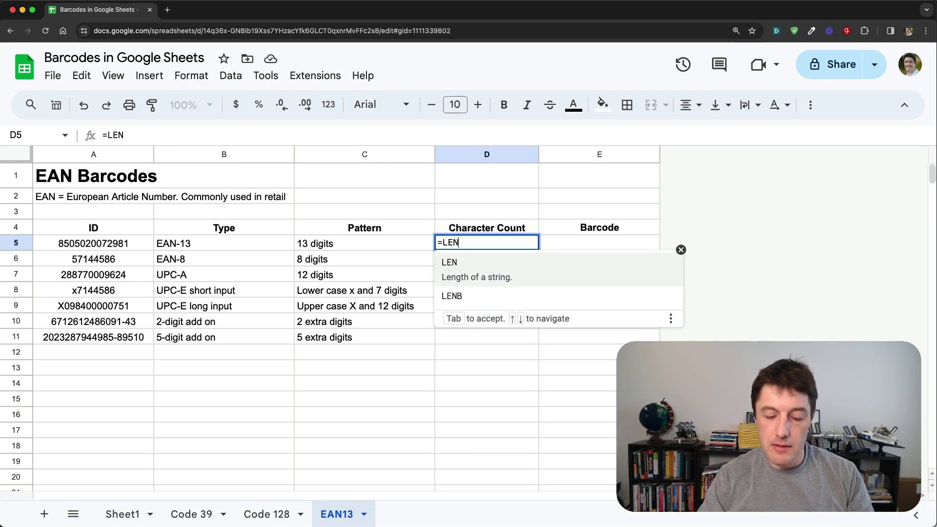
text(()
key(Left)
key(Left)
key(Left)
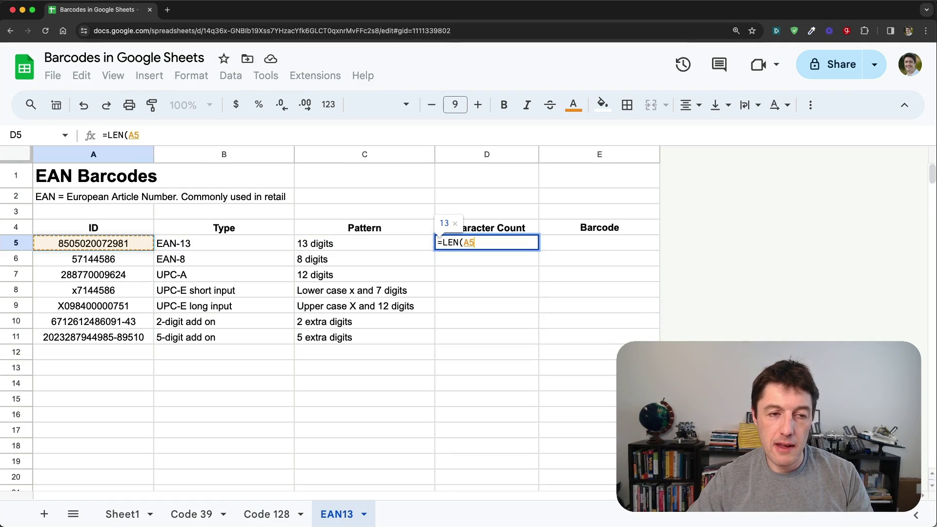
key(Return)
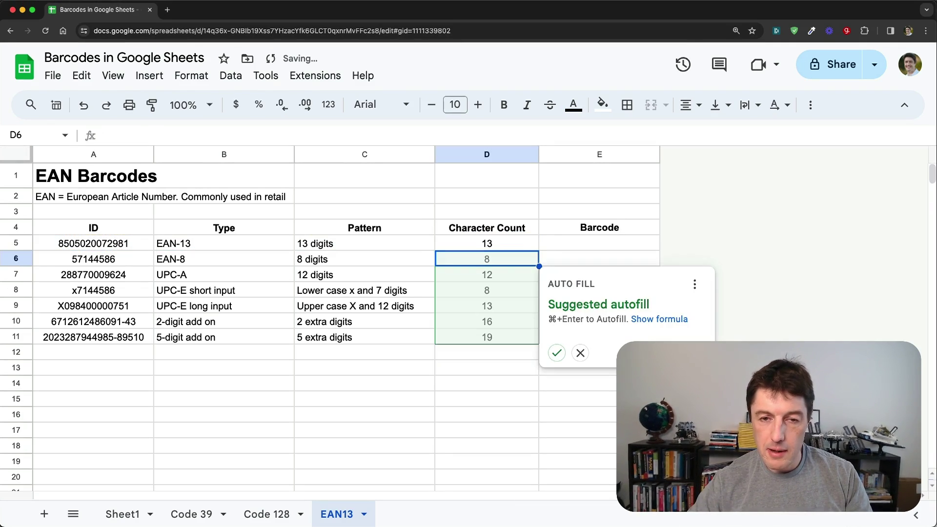
key(super+Return)
drag(417, 246, 359, 243)
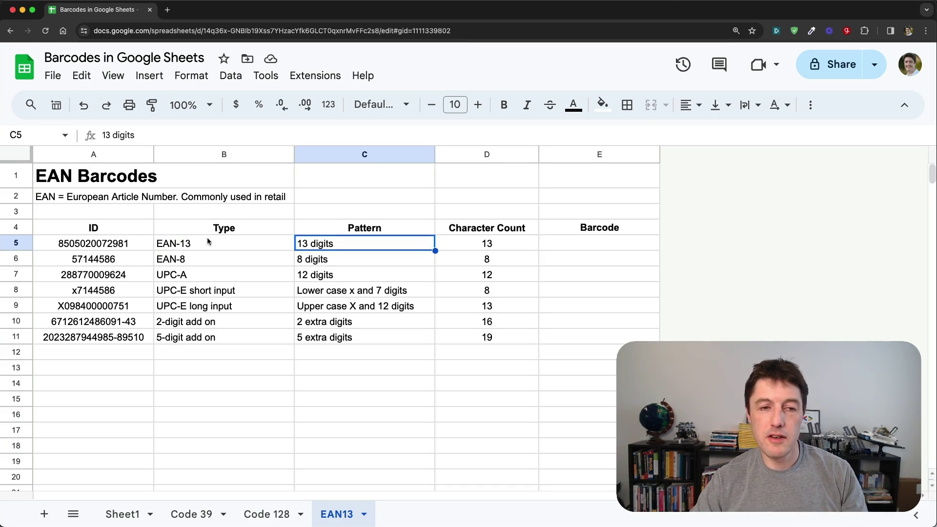
click(476, 248)
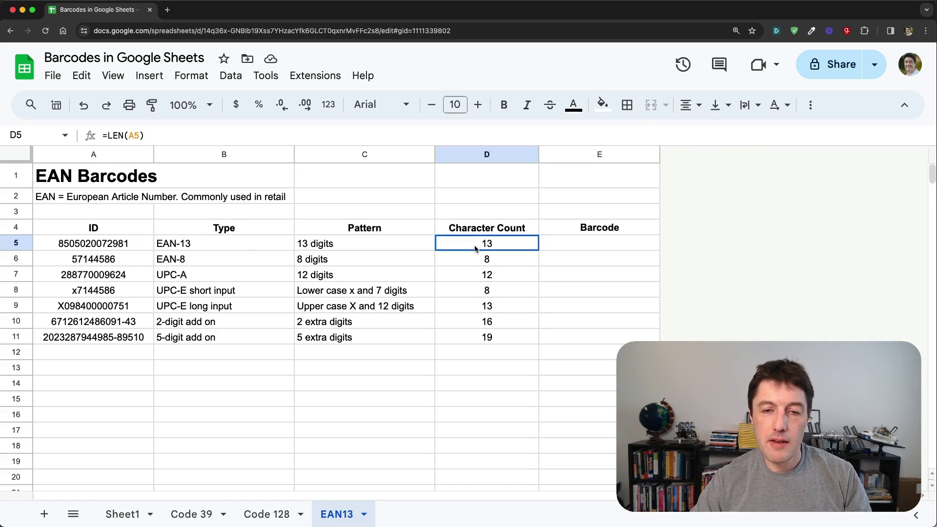
double_click(477, 244)
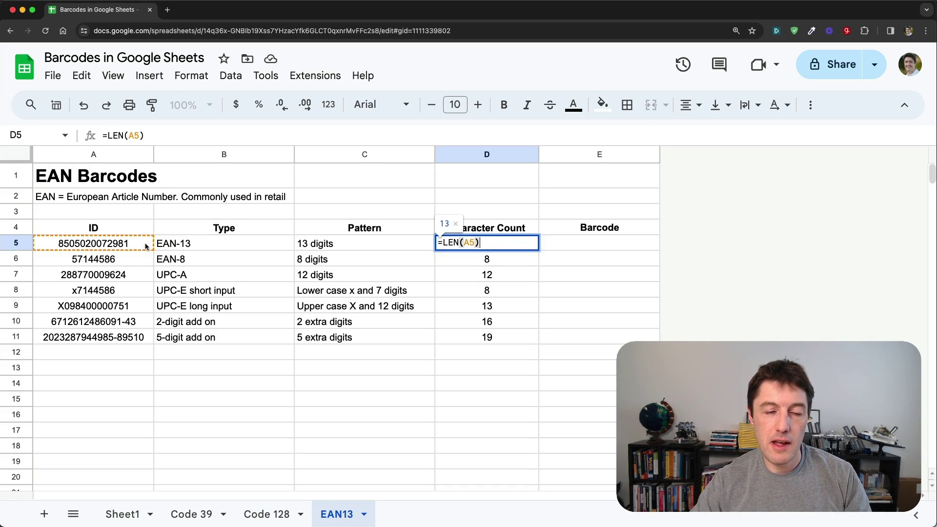
key(Escape)
Step: Copy the seven IDs from A5:A11 into E5:E11 and widen column E
drag(93, 243, 102, 338)
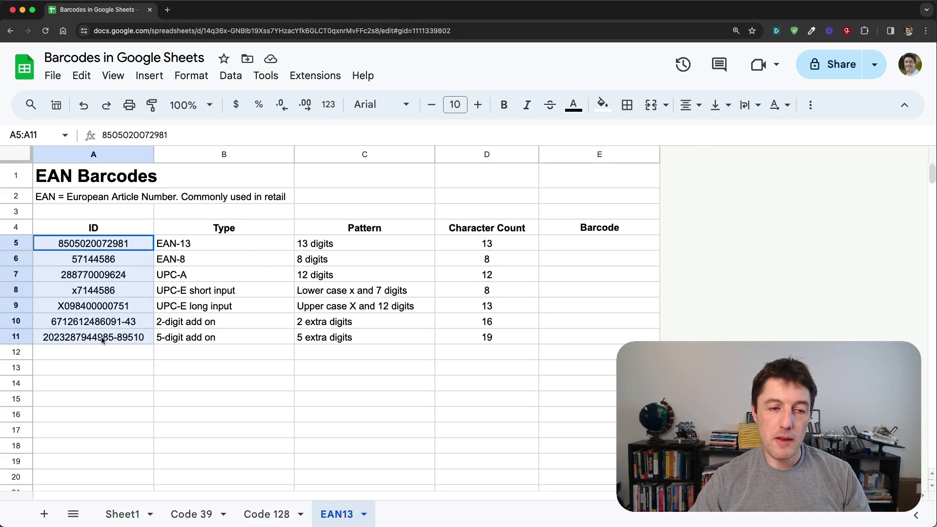
key(cmd+c)
click(625, 244)
key(super+v)
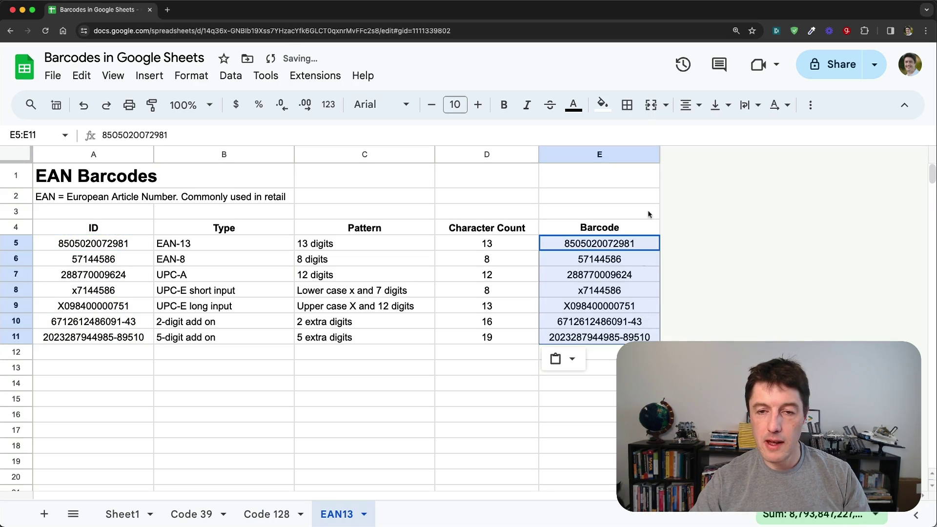
drag(660, 154, 781, 154)
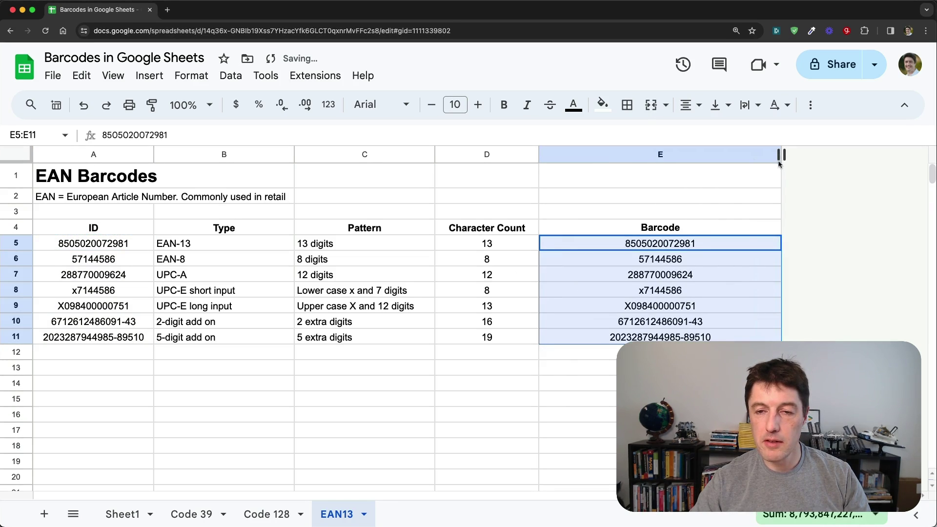
Step: Apply the Libre Barcode EAN13 Text font to the Barcode column
click(382, 104)
scroll(496, 356, down, 10)
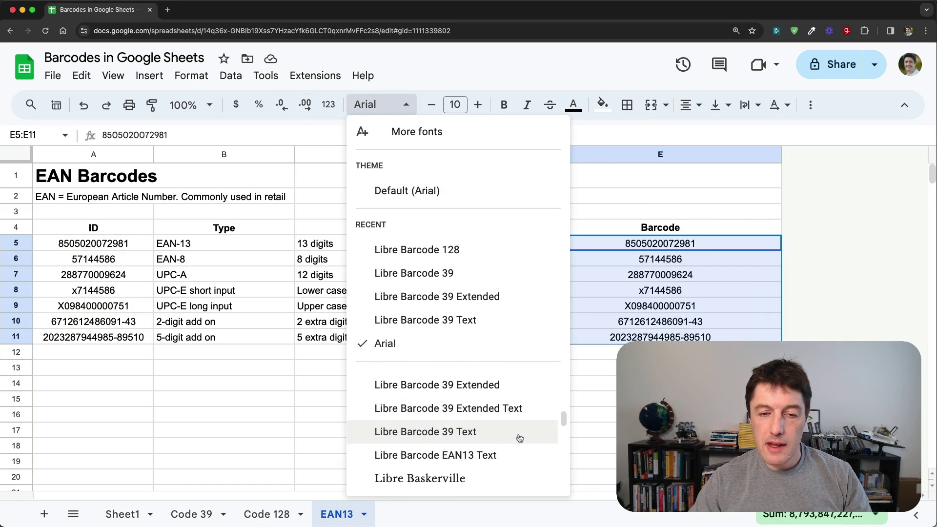
scroll(517, 434, up, 1)
scroll(517, 431, up, 2)
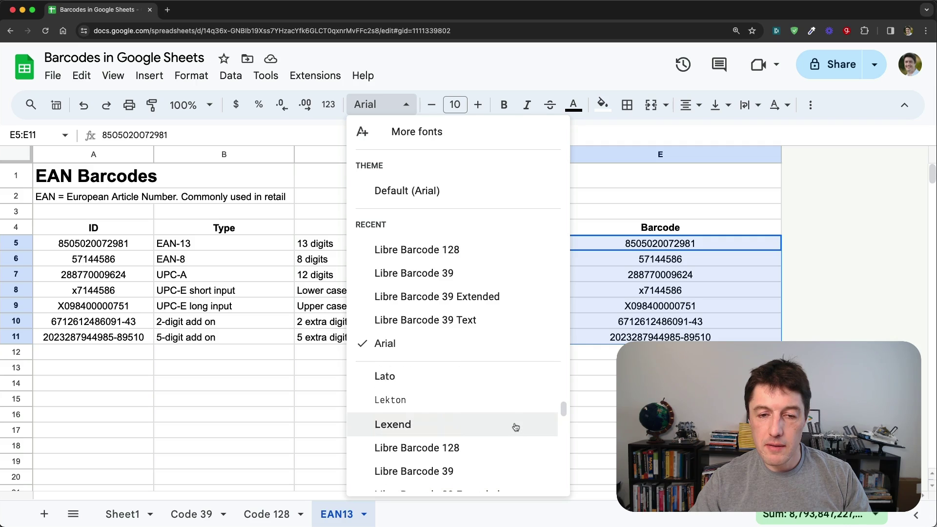
scroll(516, 429, down, 3)
scroll(515, 428, down, 1)
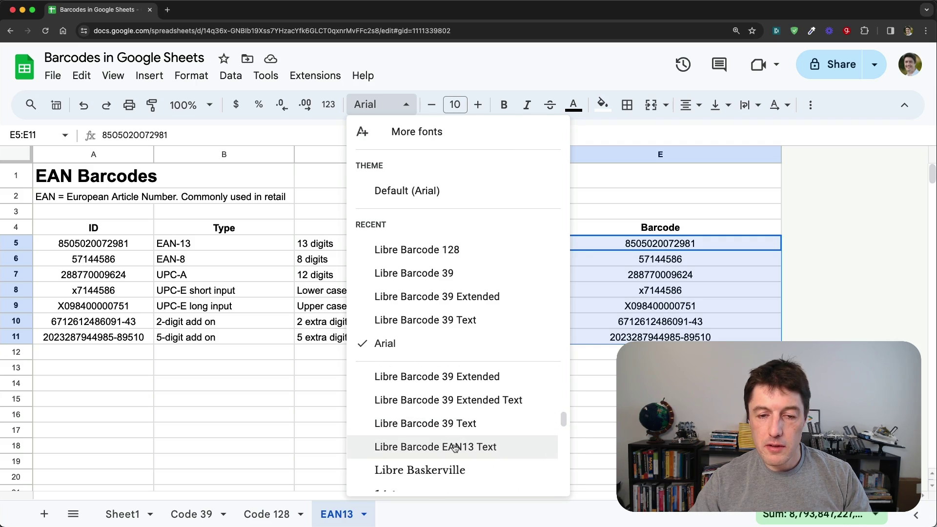
click(511, 446)
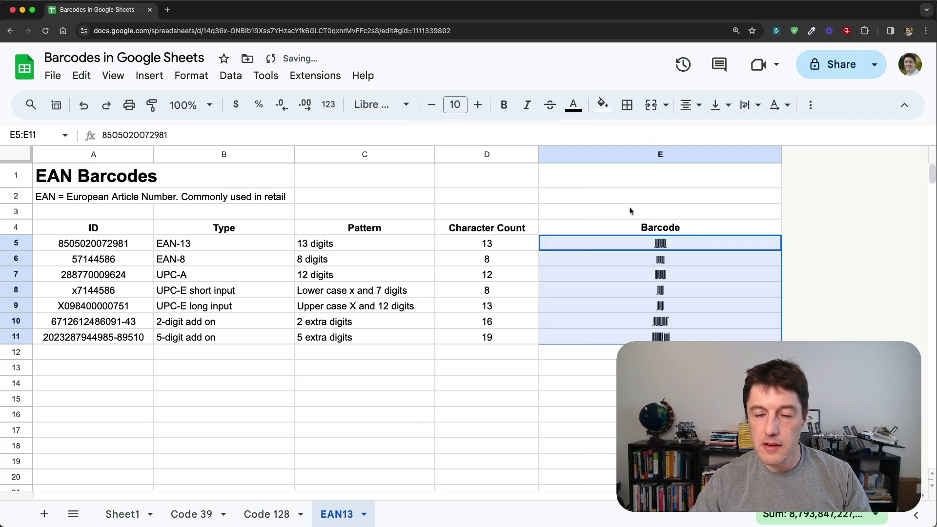
Step: Set the EAN13 barcodes' font size to 48
click(459, 105)
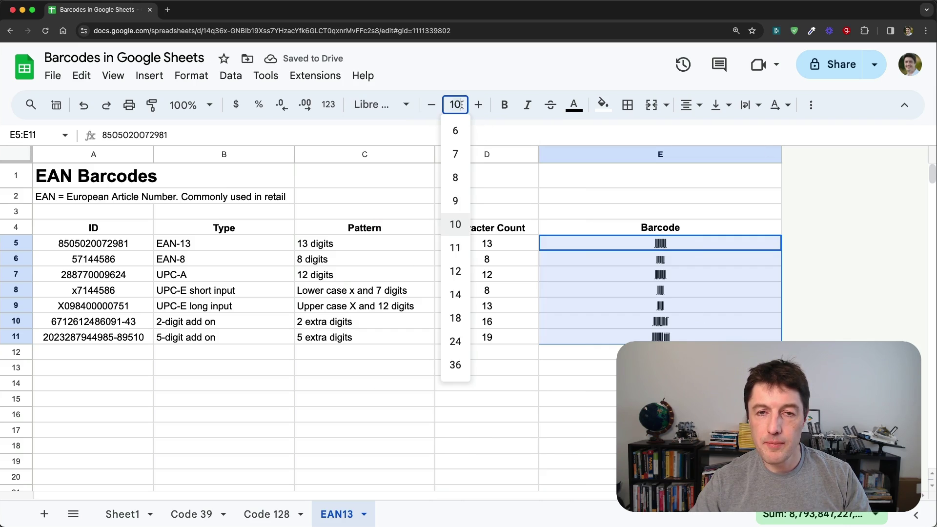
click(456, 365)
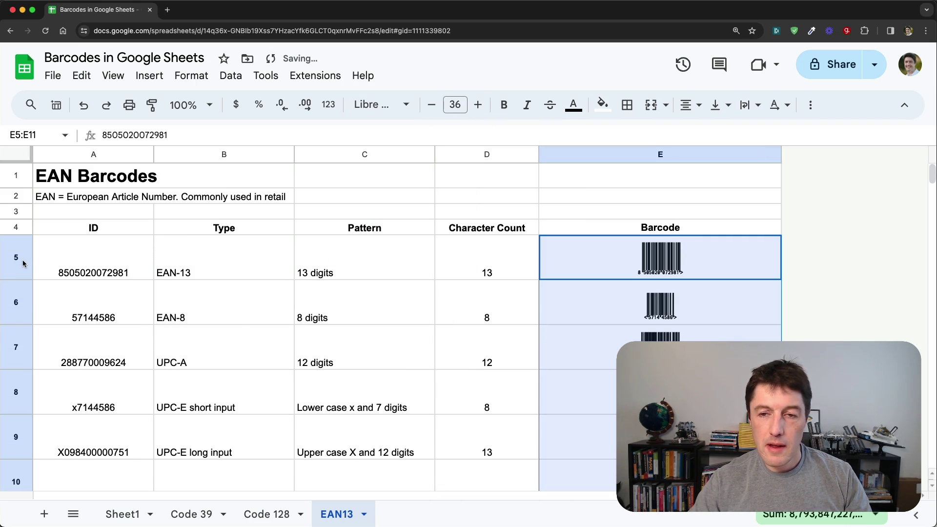
click(455, 104)
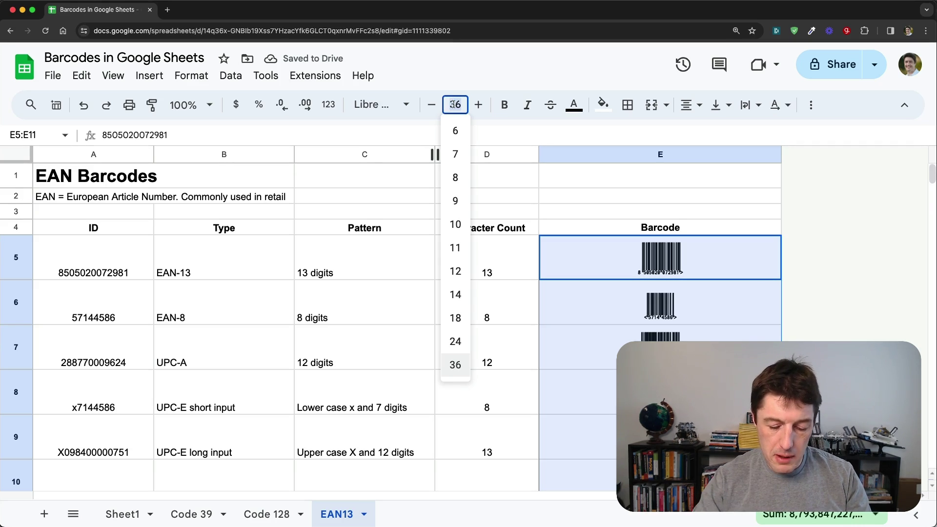
text(48)
key(Return)
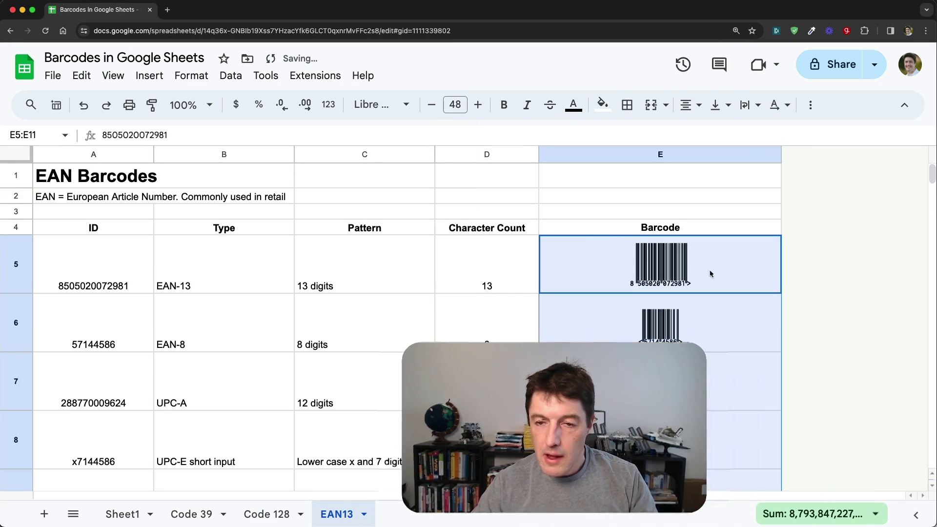
scroll(709, 271, down, 2)
scroll(715, 293, down, 3)
scroll(715, 294, down, 3)
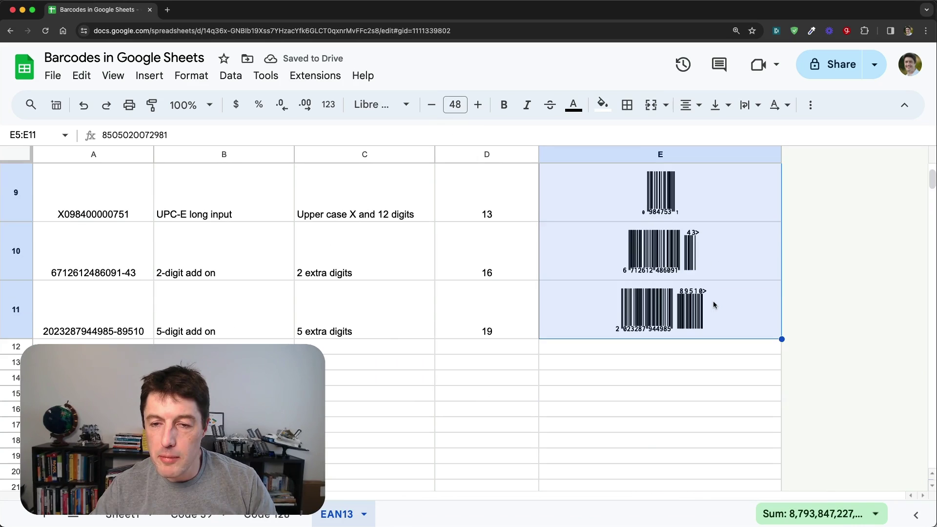
scroll(716, 294, up, 4)
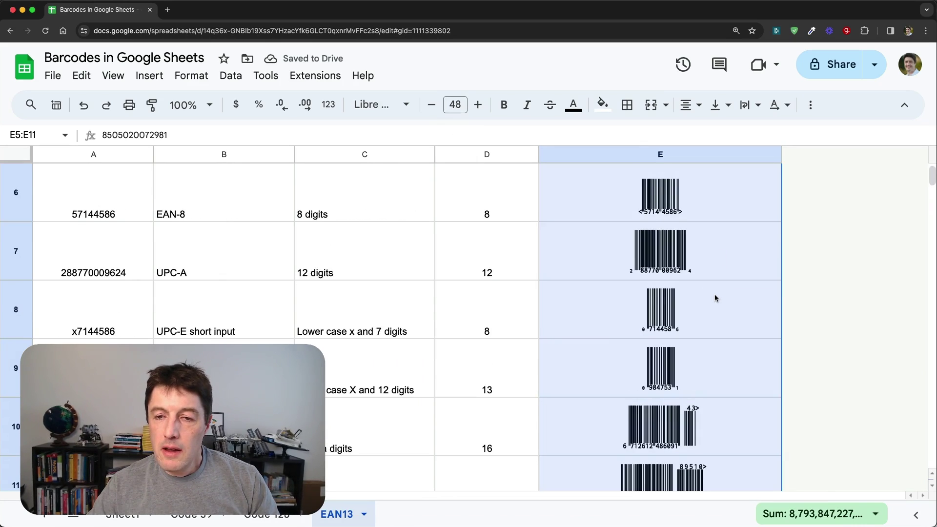
click(686, 219)
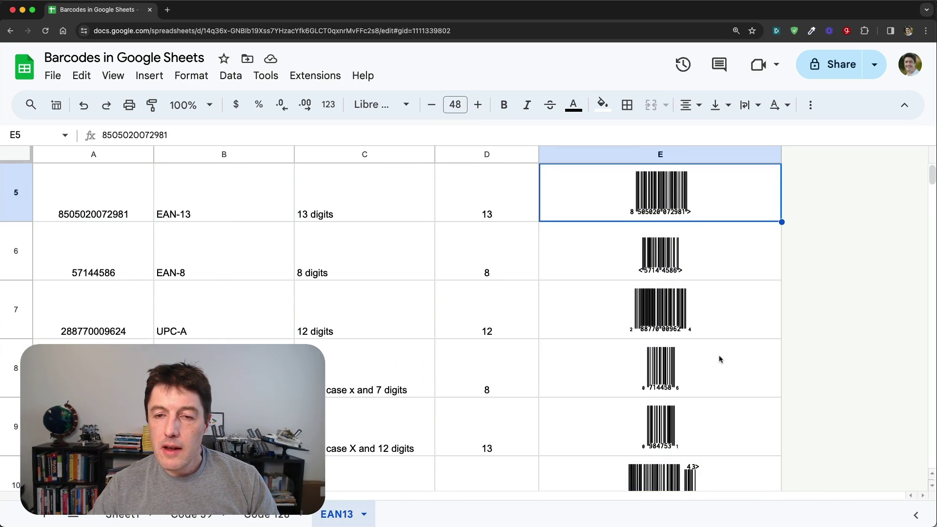
scroll(719, 358, up, 1)
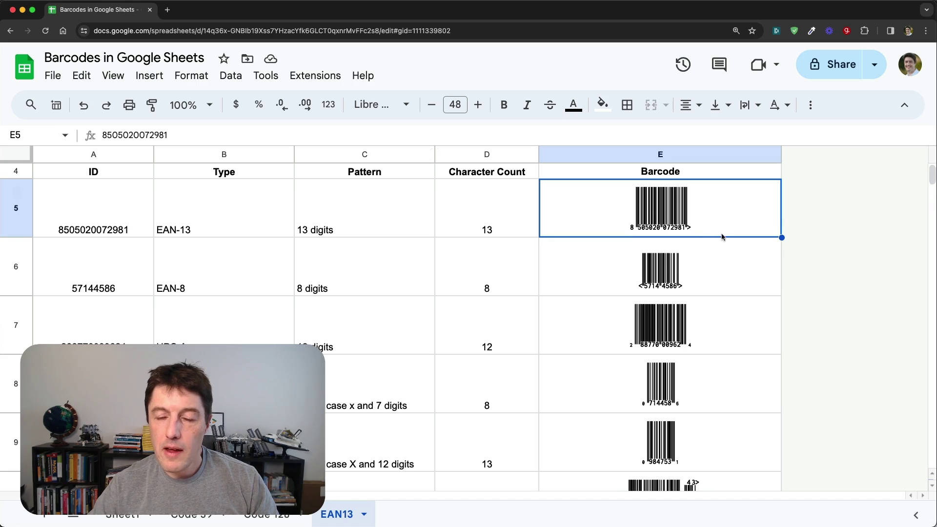
drag(170, 135, 111, 137)
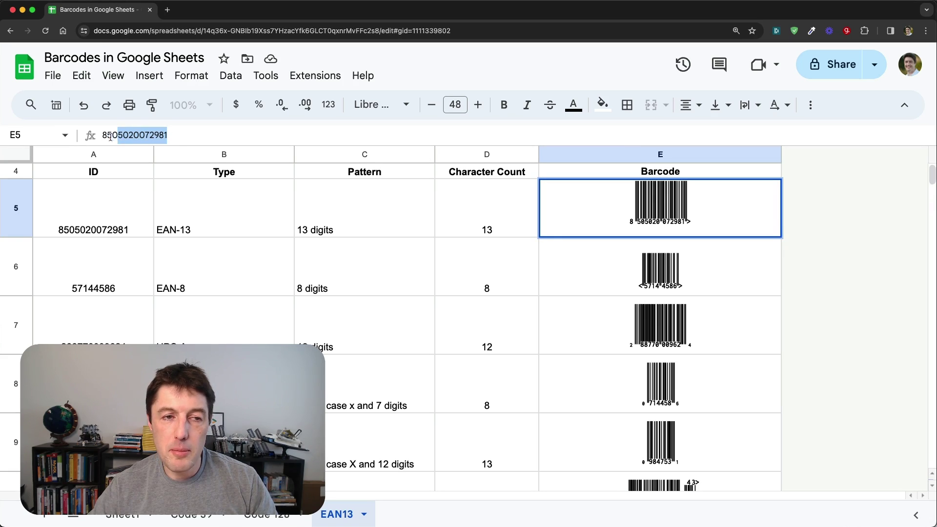
click(713, 208)
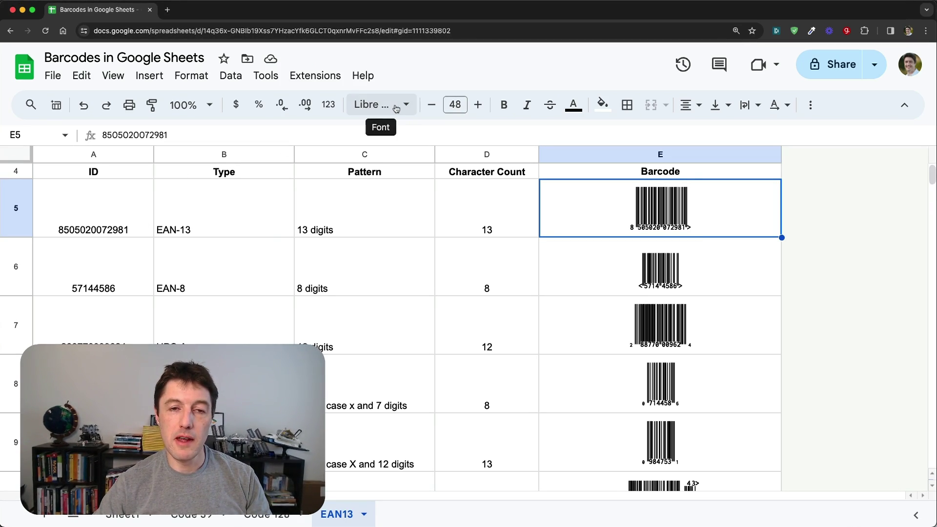
drag(113, 189, 112, 274)
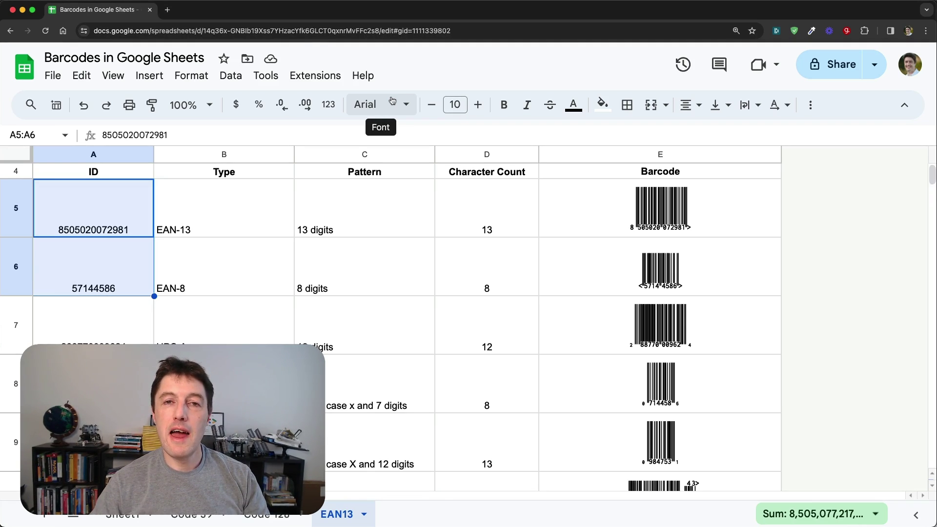
click(712, 184)
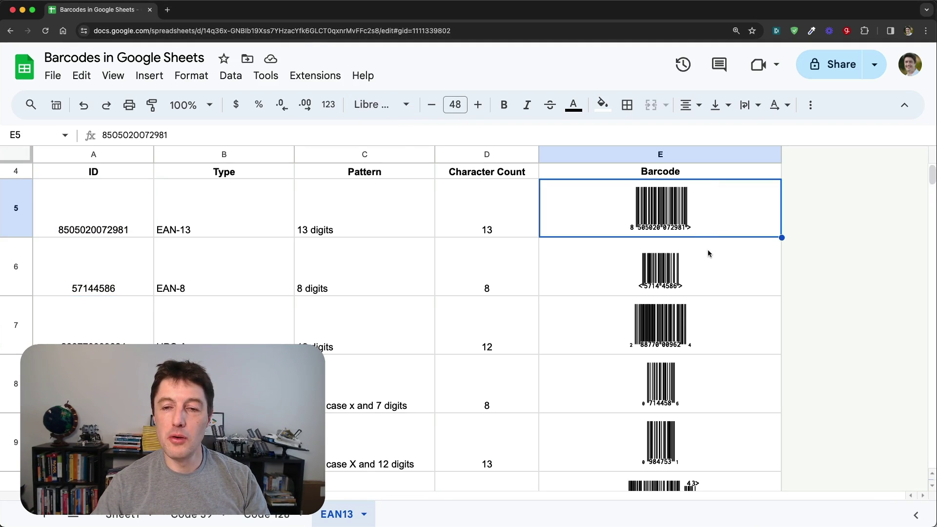